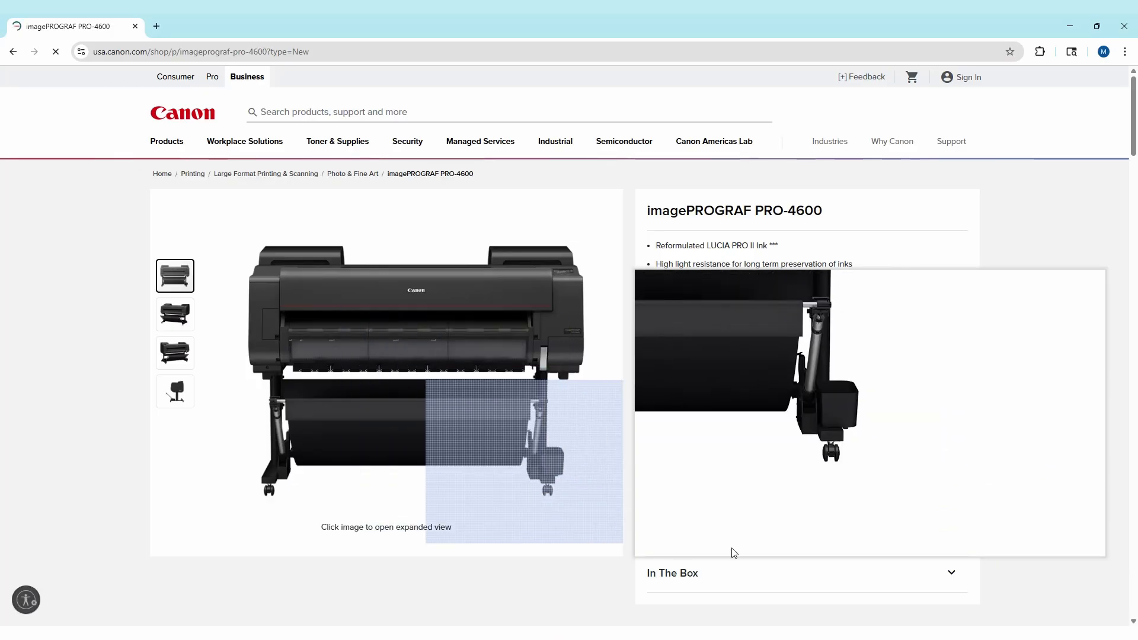
Open the Software & Drivers support page for the imagePROGRAF PRO-4600.
{"action": "scroll", "coordinate": [642, 480], "scroll_direction": "down", "scroll_amount": 4}
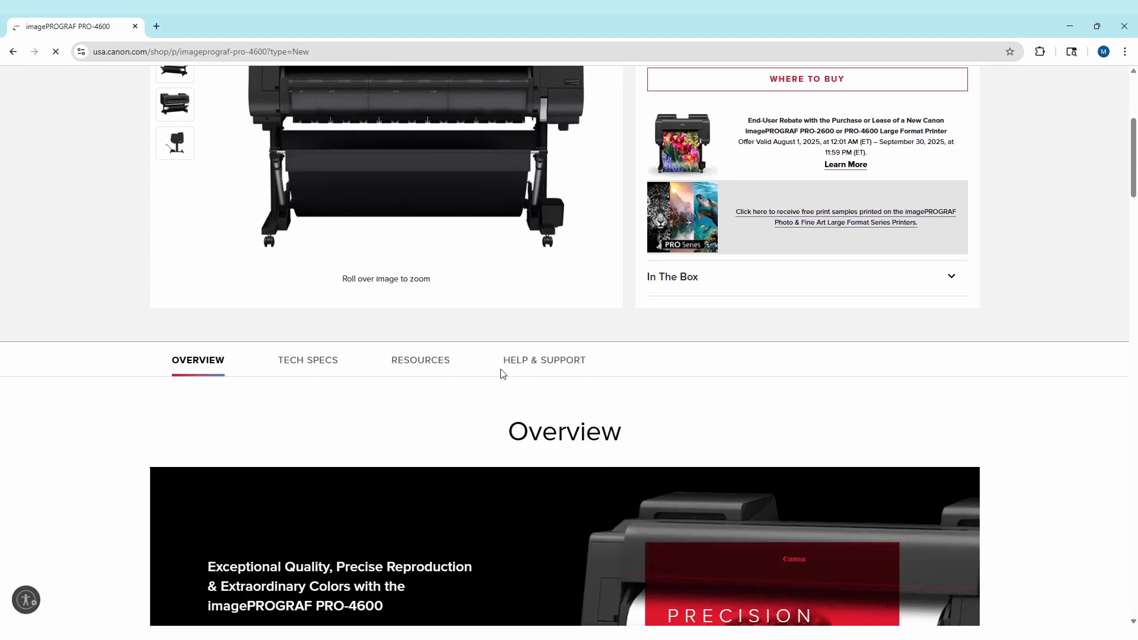
{"action": "left_click", "coordinate": [511, 362]}
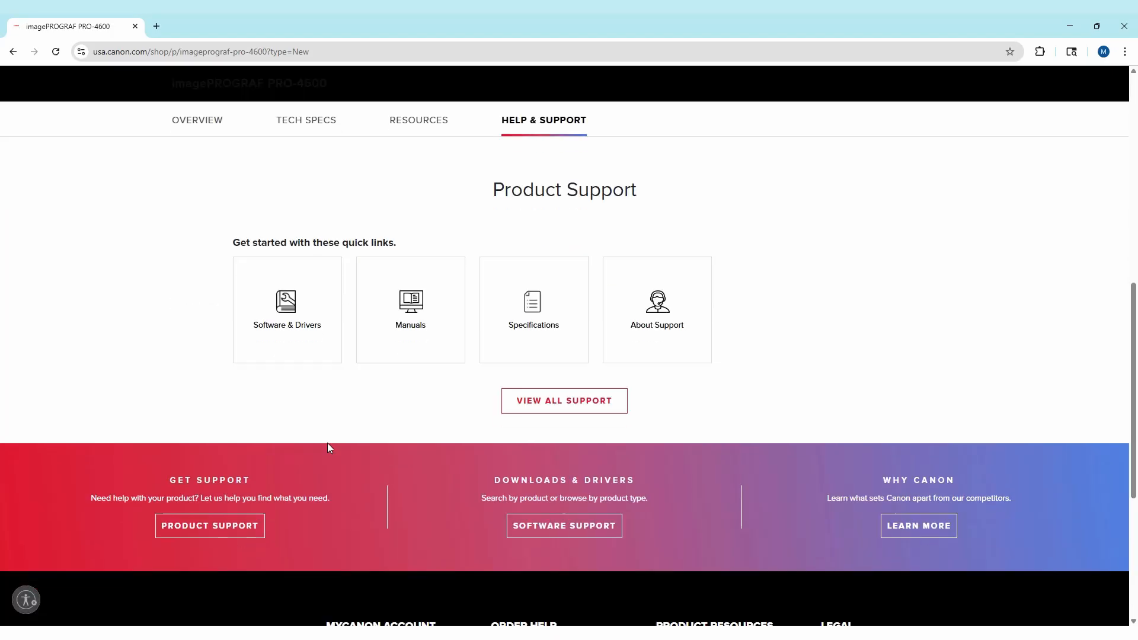
{"action": "left_click", "coordinate": [292, 315]}
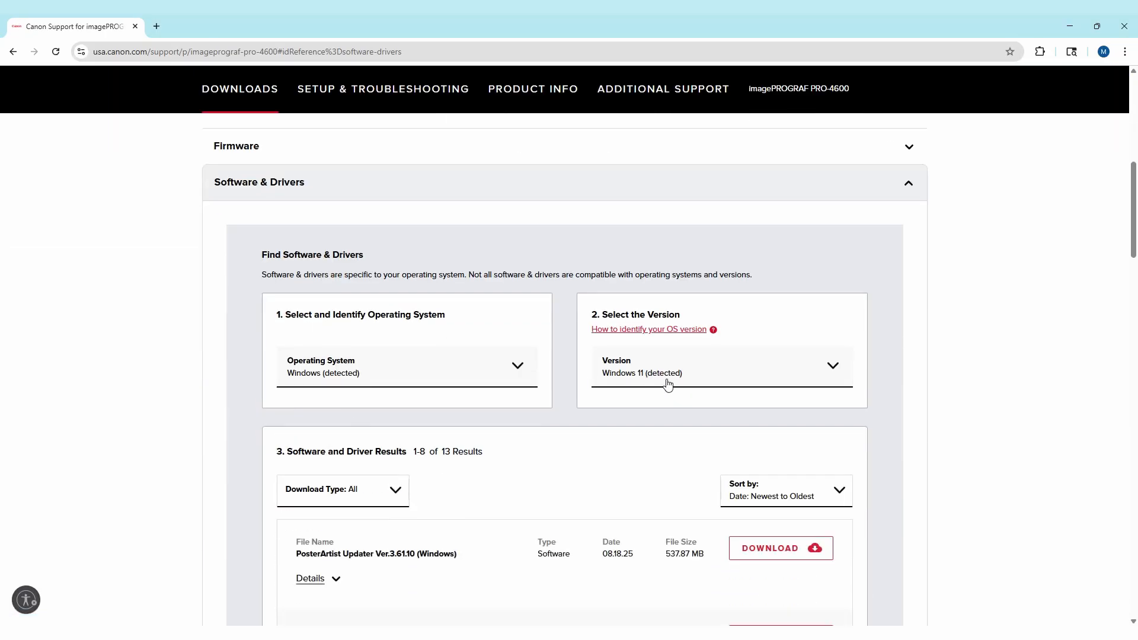
Filter the software and driver results to the Software & Utilities download type.
{"action": "scroll", "coordinate": [448, 487], "scroll_direction": "down", "scroll_amount": 3}
{"action": "scroll", "coordinate": [339, 341], "scroll_direction": "down", "scroll_amount": 2}
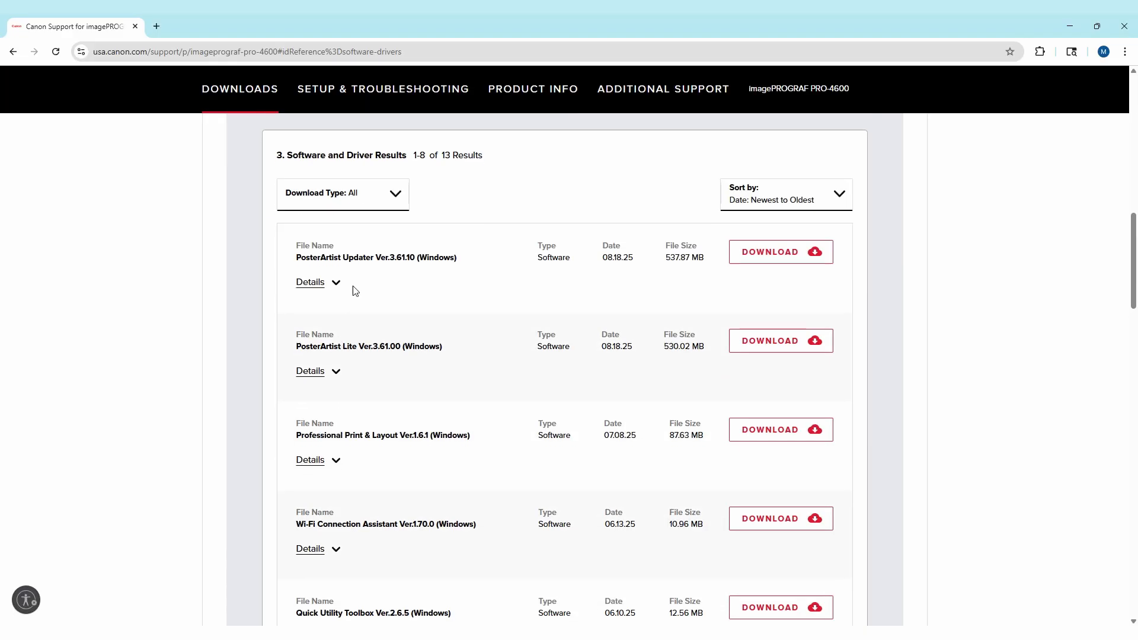
{"action": "left_click", "coordinate": [363, 210]}
{"action": "left_click", "coordinate": [318, 266]}
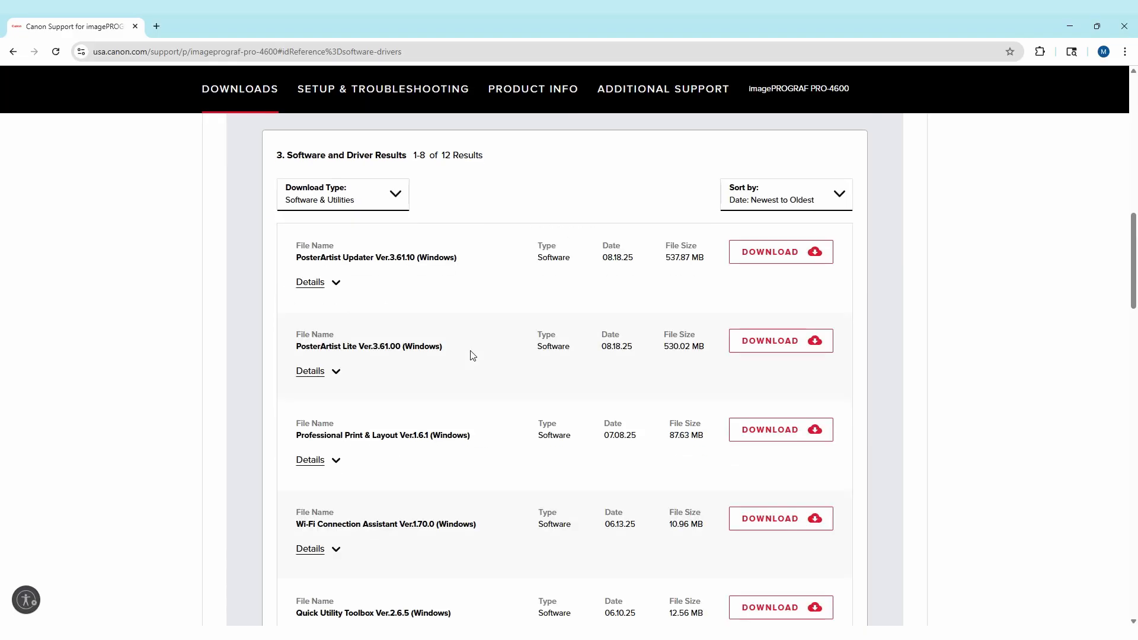
Download Free Layout plus Ver.1.60 (Windows) from the expanded results list and open the downloaded file.
{"action": "scroll", "coordinate": [415, 385], "scroll_direction": "down", "scroll_amount": 3}
{"action": "scroll", "coordinate": [391, 411], "scroll_direction": "down", "scroll_amount": 4}
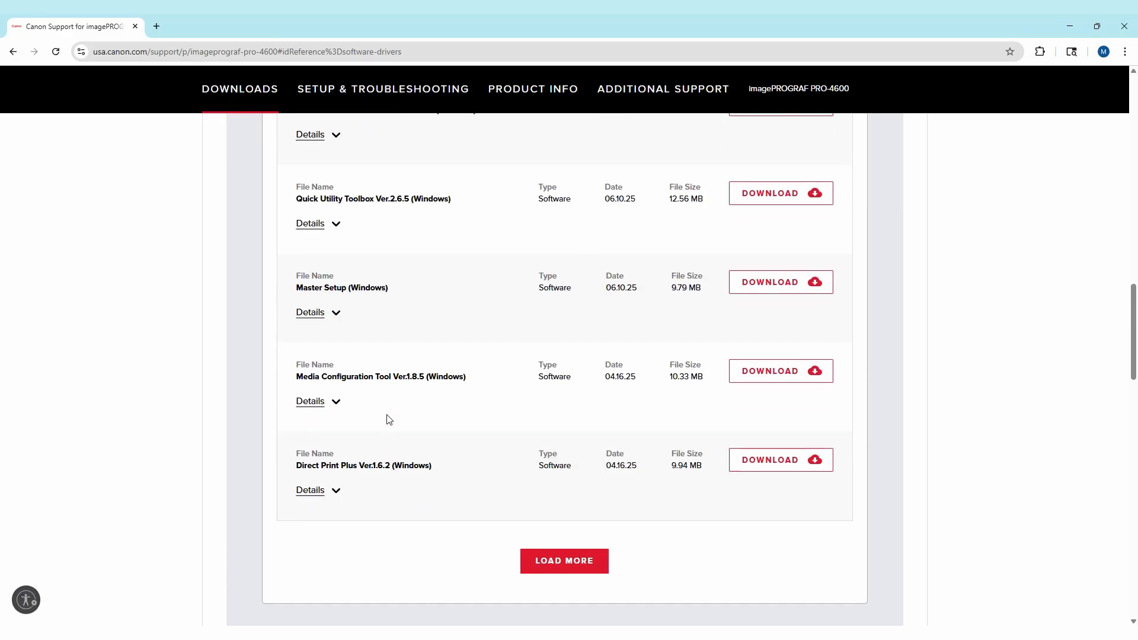
{"action": "left_click", "coordinate": [567, 569]}
{"action": "scroll", "coordinate": [418, 389], "scroll_direction": "down", "scroll_amount": 4}
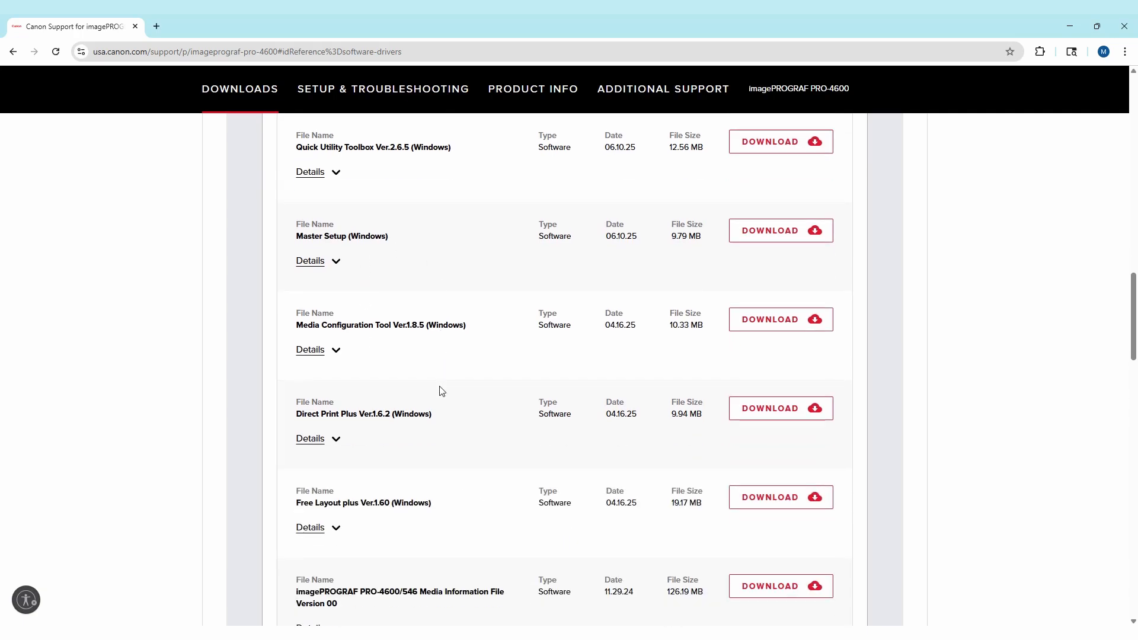
{"action": "left_click_drag", "start_coordinate": [457, 323], "coordinate": [294, 325]}
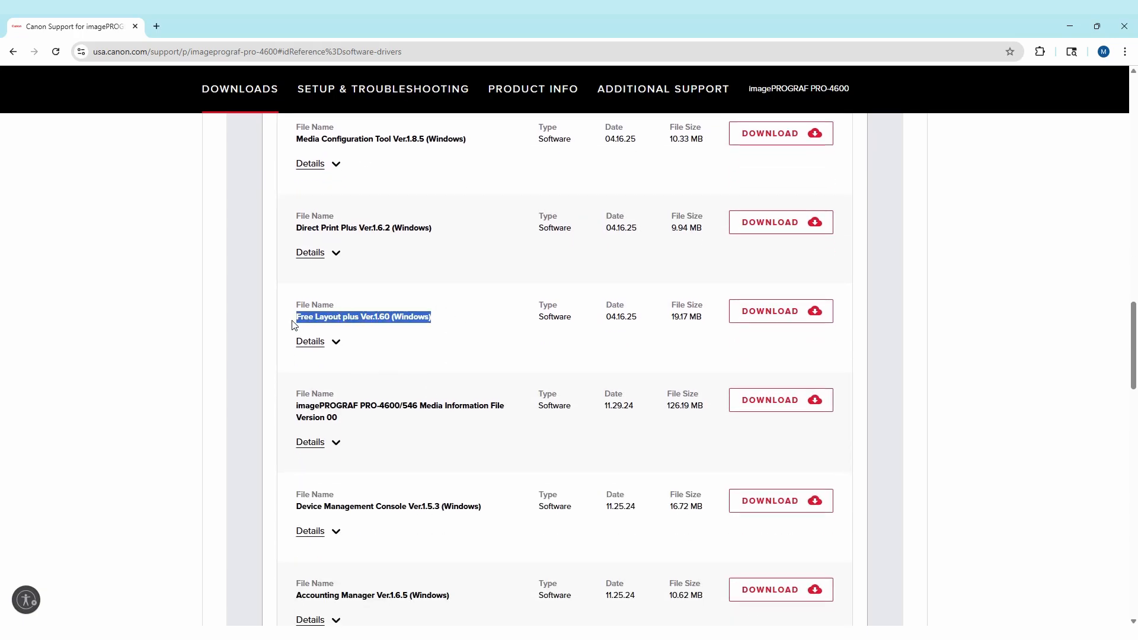
{"action": "left_click", "coordinate": [749, 313]}
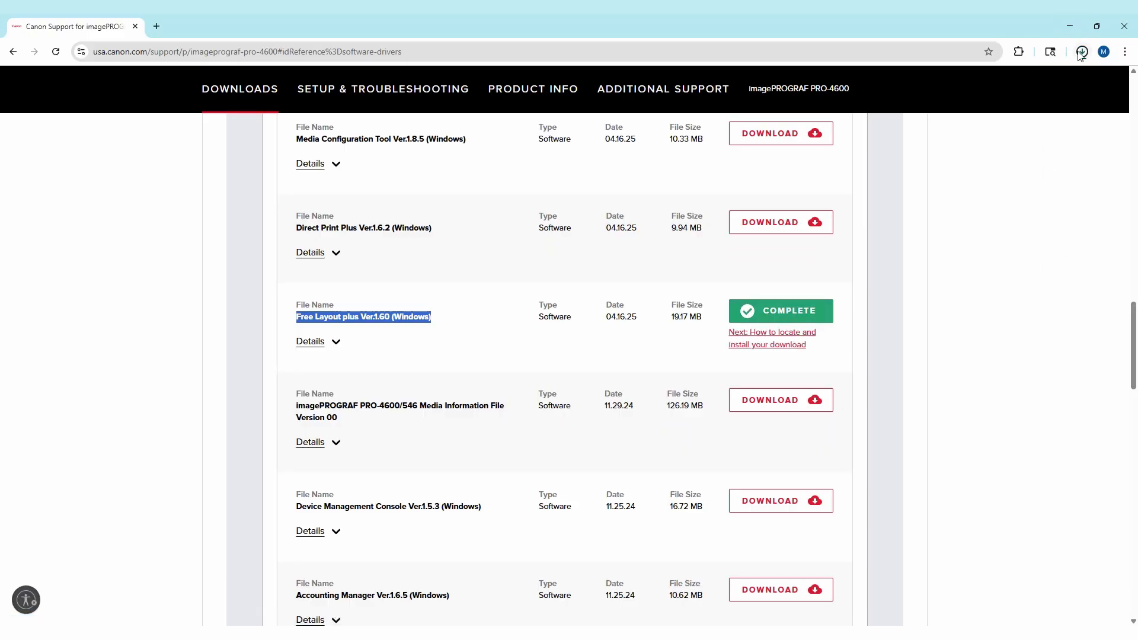
{"action": "left_click", "coordinate": [1081, 52]}
{"action": "left_click", "coordinate": [1049, 105]}
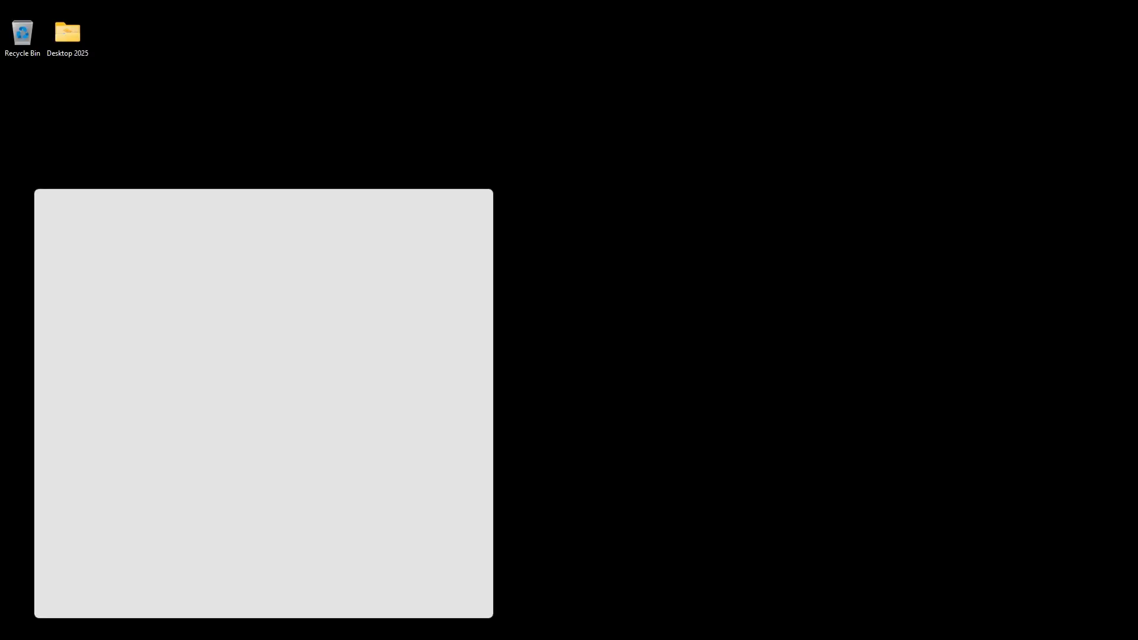
Search Windows for "Free" and pin the Free Layout plus app to the taskbar.
{"action": "type", "text": "Free"}
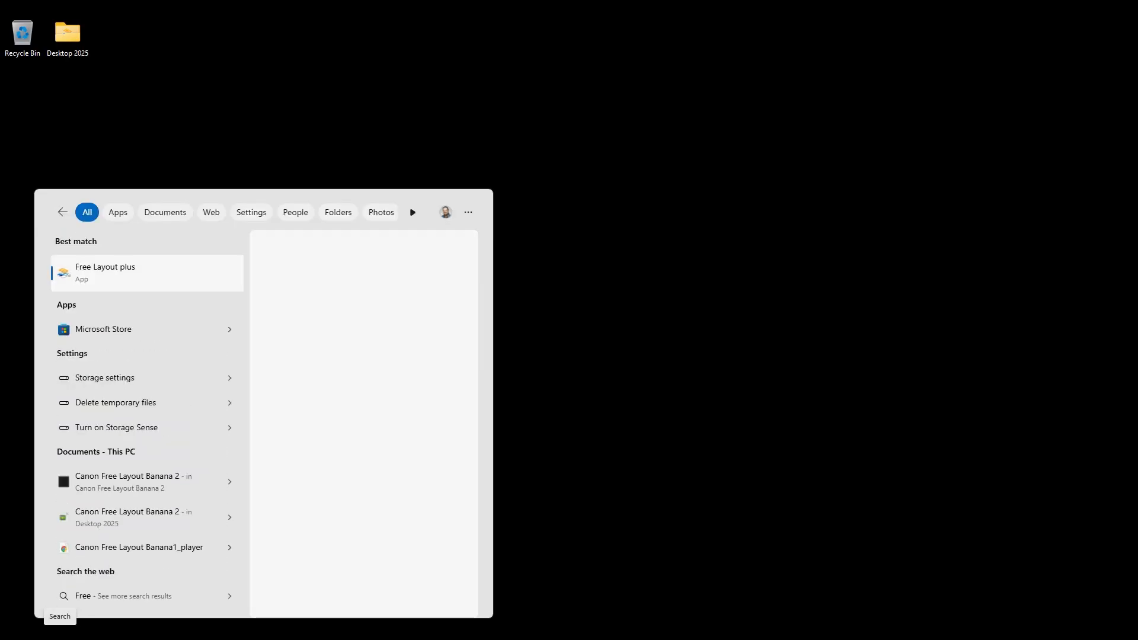
{"action": "right_click", "coordinate": [80, 279]}
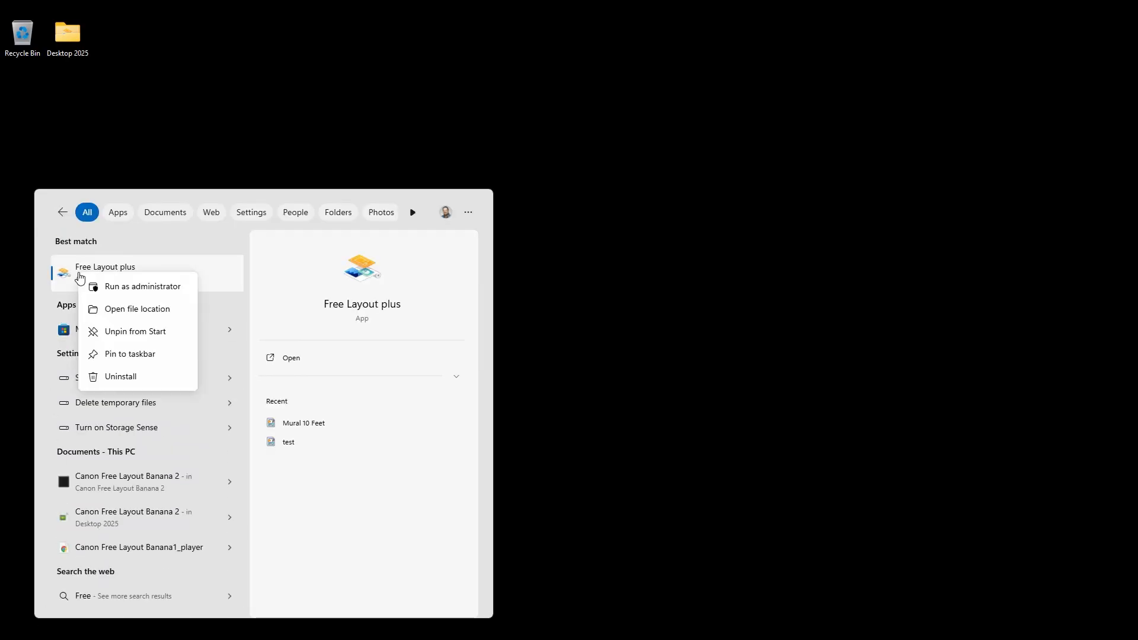
{"action": "left_click", "coordinate": [119, 355]}
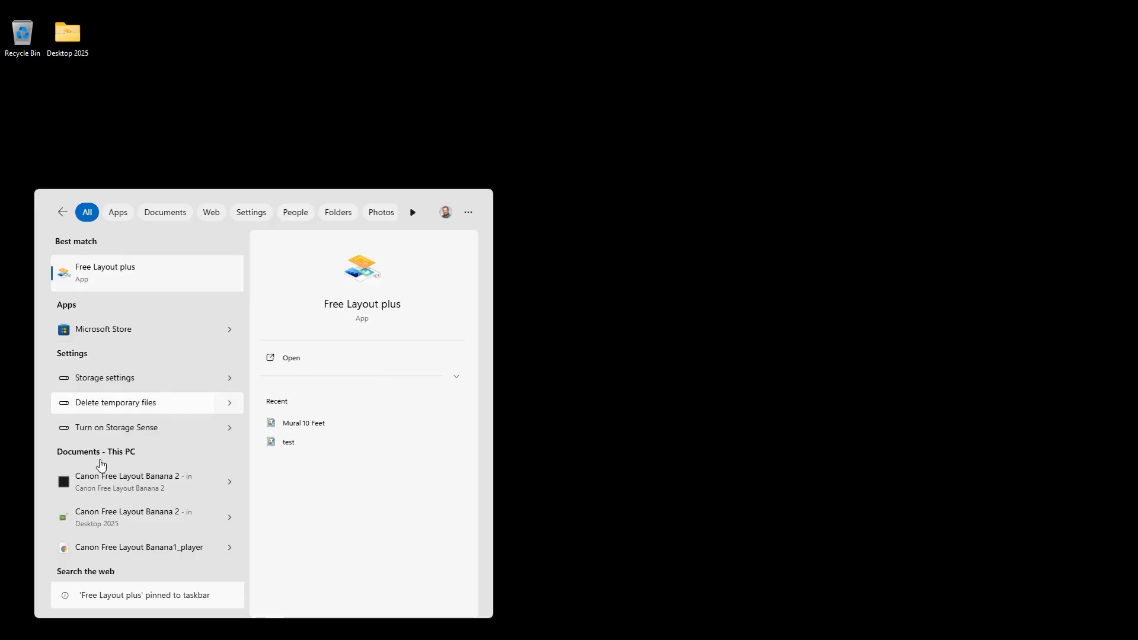
Open the file location of Free Layout plus and create a desktop shortcut for it.
{"action": "right_click", "coordinate": [92, 285]}
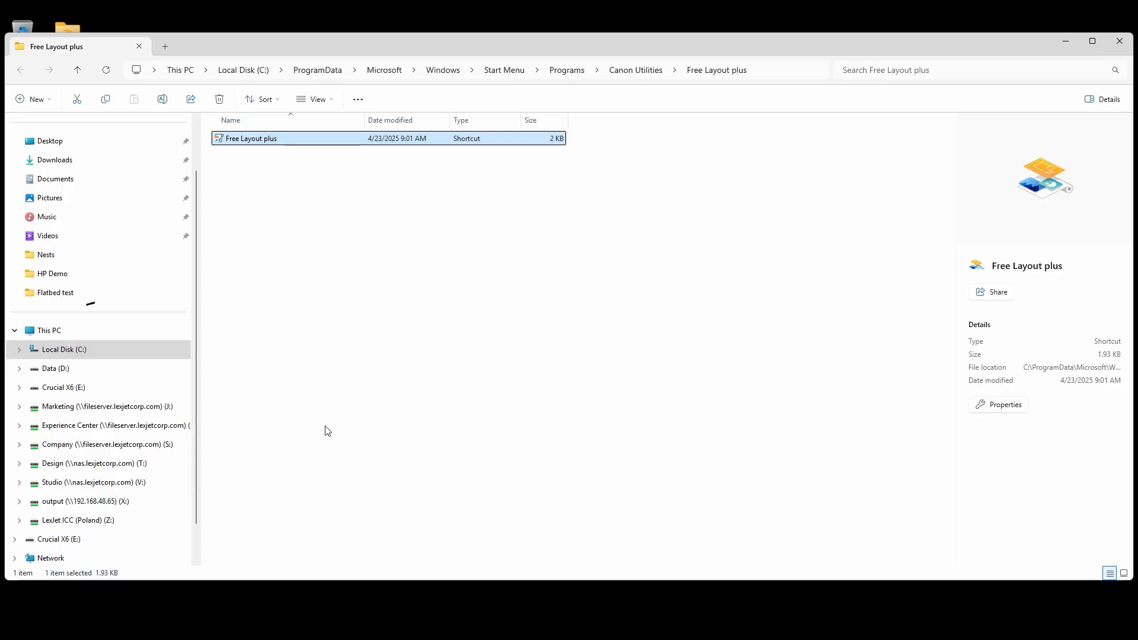
{"action": "right_click", "coordinate": [270, 138]}
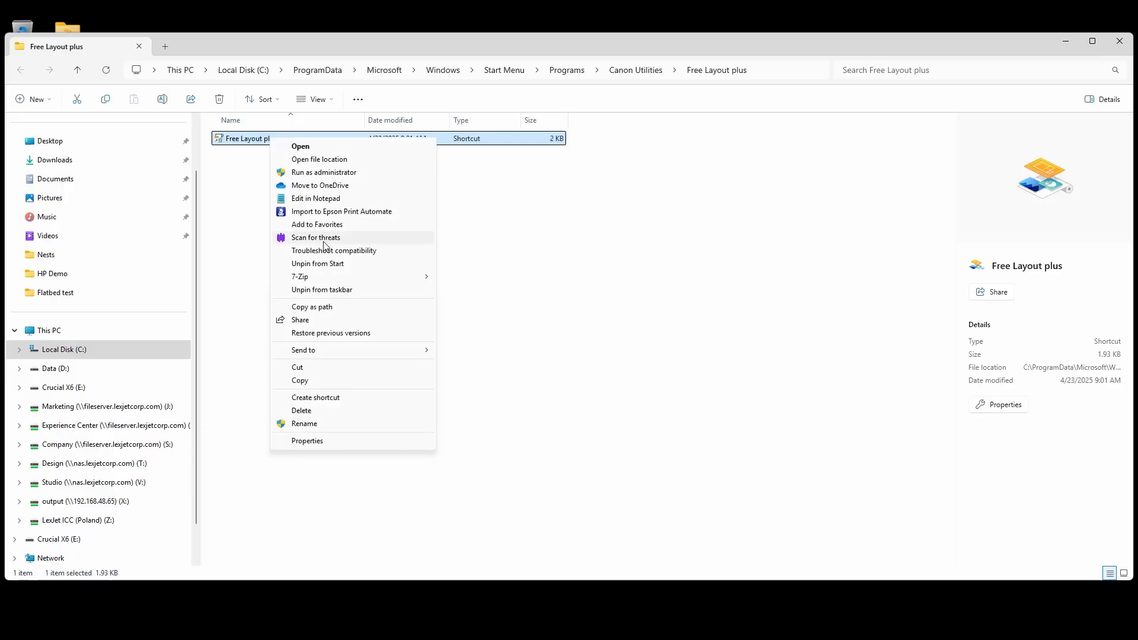
{"action": "mouse_move", "coordinate": [311, 352]}
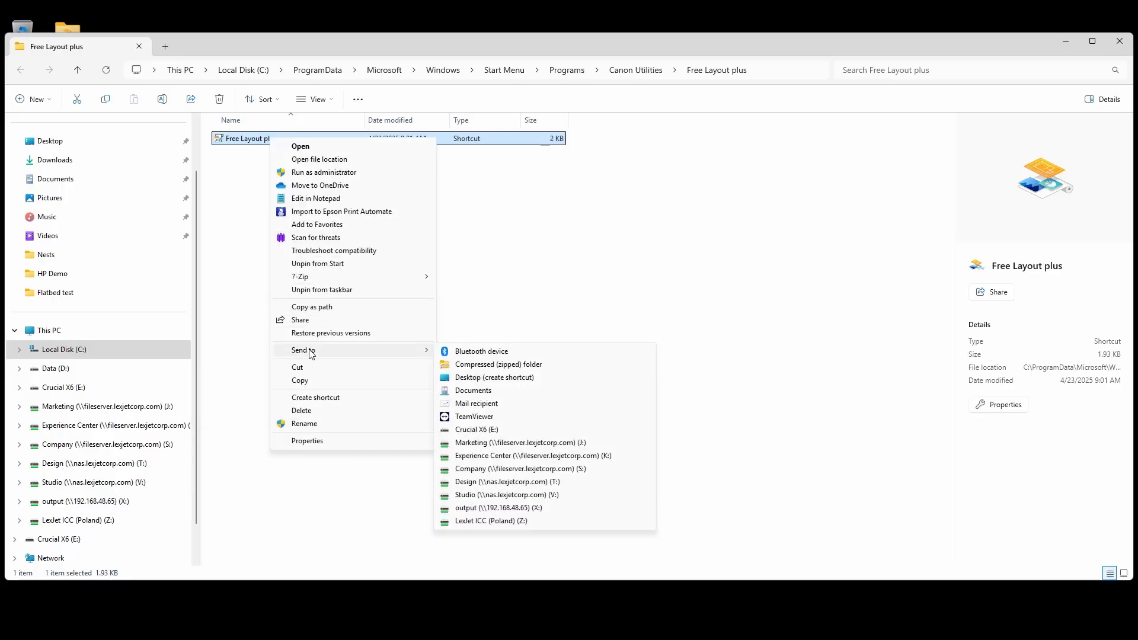
{"action": "left_click", "coordinate": [483, 378]}
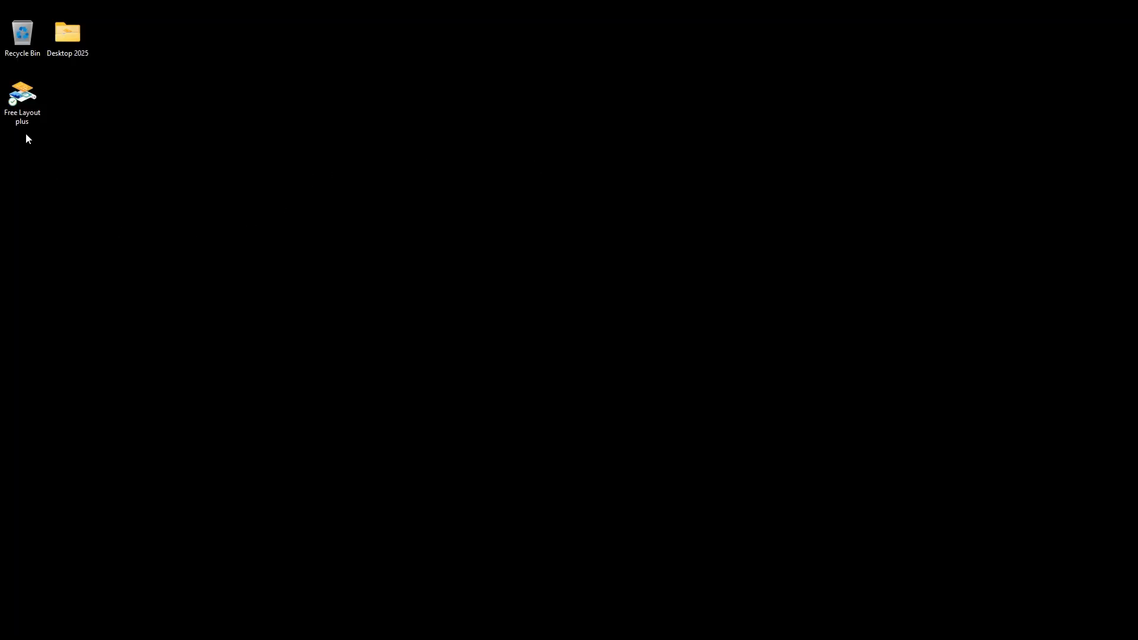
Launch Free Layout plus from the desktop and load Bananas 1.jpg and bananas 2.png into the input data list.
{"action": "double_click", "coordinate": [25, 102]}
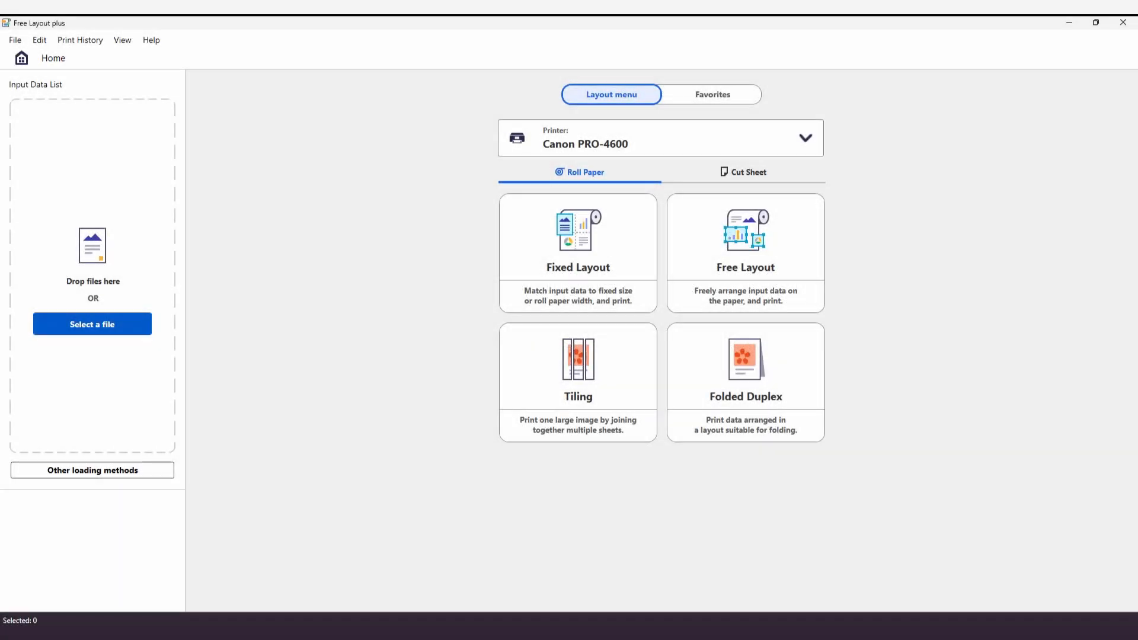
{"action": "left_click_drag", "start_coordinate": [648, 358], "coordinate": [65, 251]}
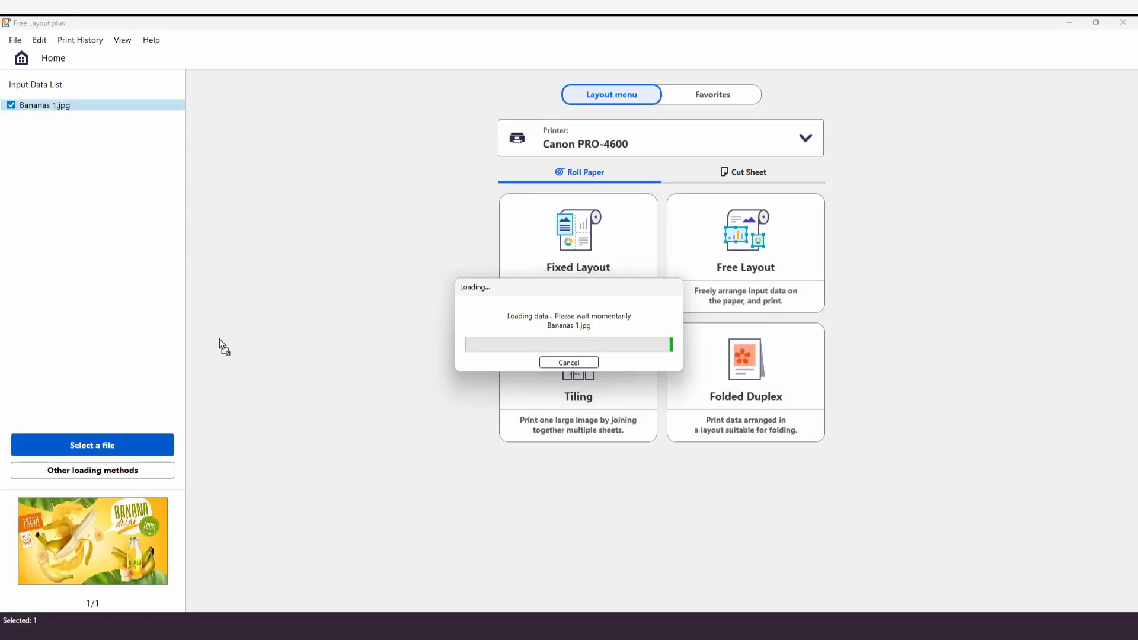
{"action": "left_click_drag", "start_coordinate": [118, 317], "coordinate": [119, 315]}
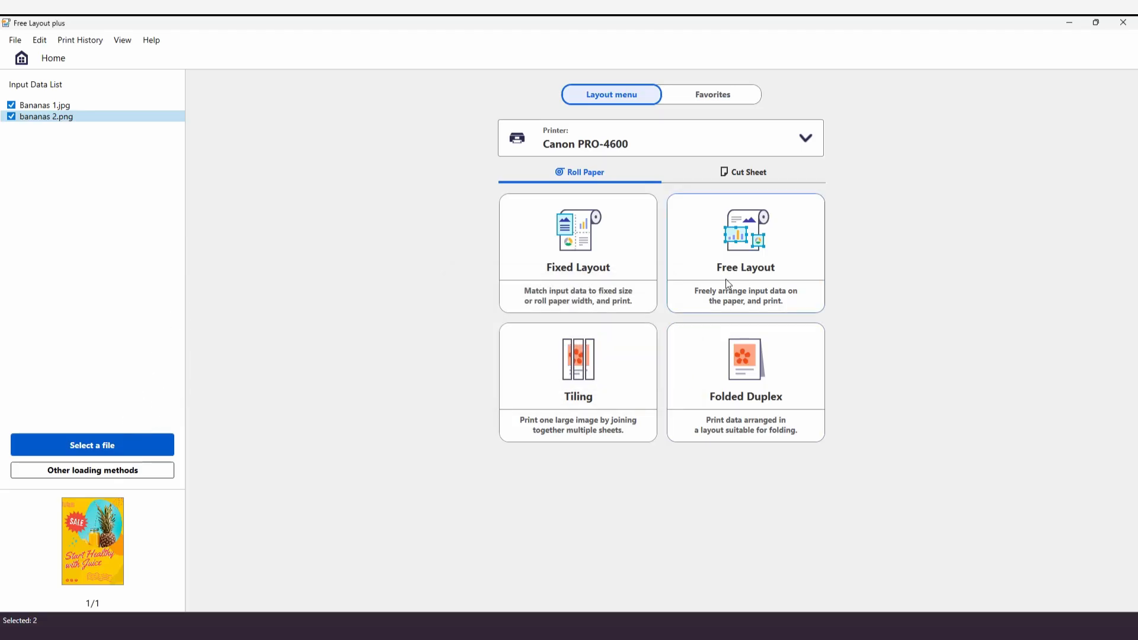
Keep both banana images checked in the input data and start a Free Layout on roll paper.
{"action": "left_click", "coordinate": [11, 105]}
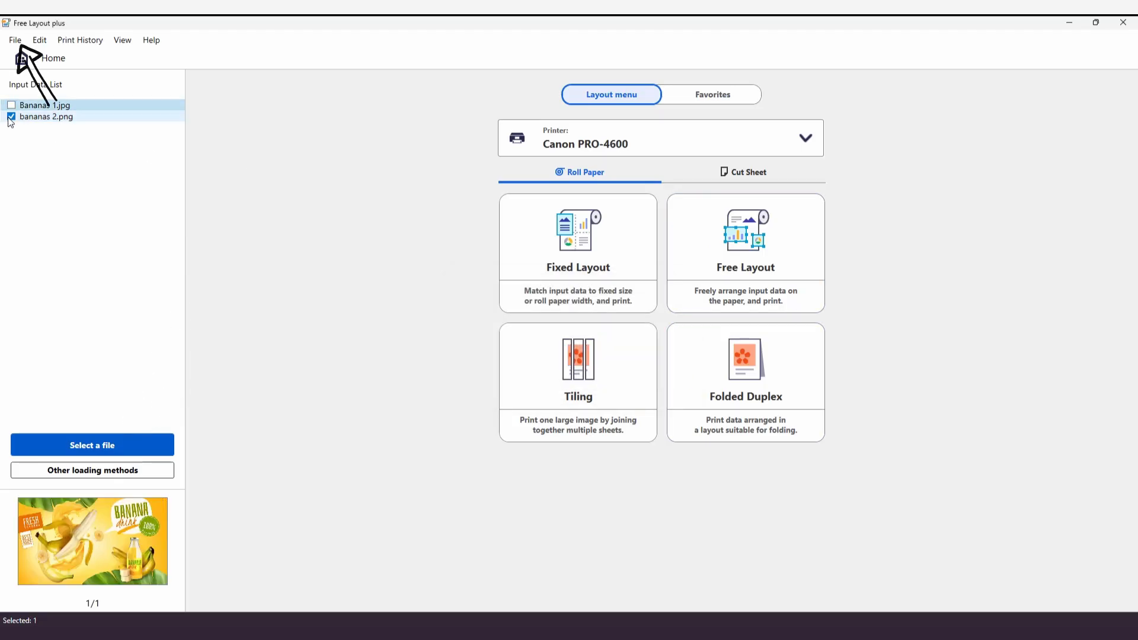
{"action": "left_click", "coordinate": [11, 105]}
{"action": "left_click", "coordinate": [48, 118]}
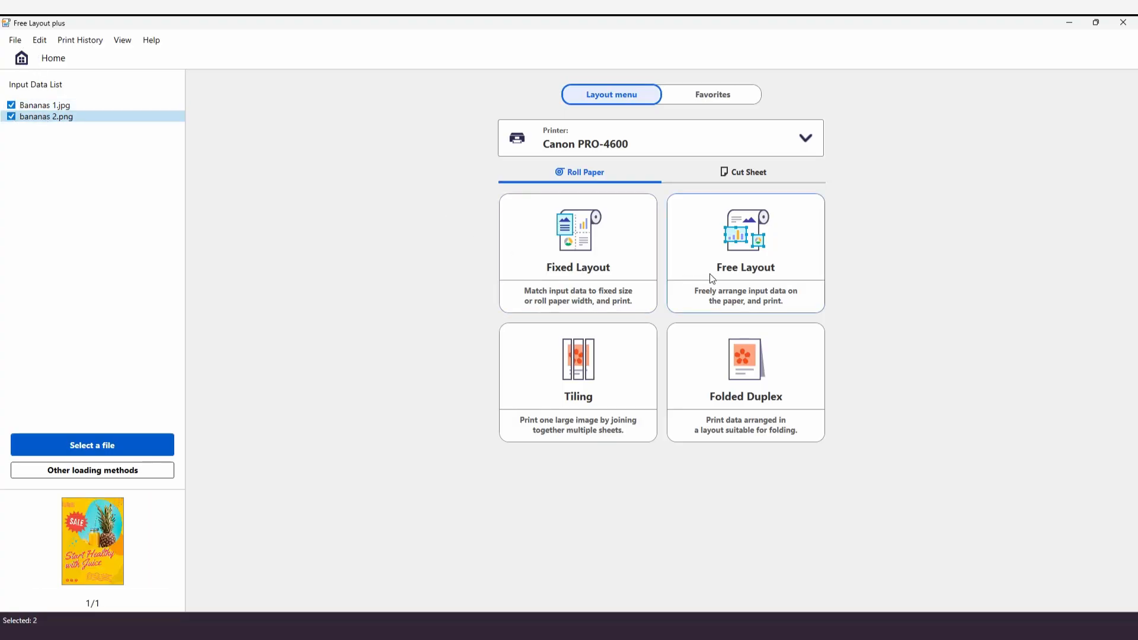
{"action": "left_click", "coordinate": [762, 252]}
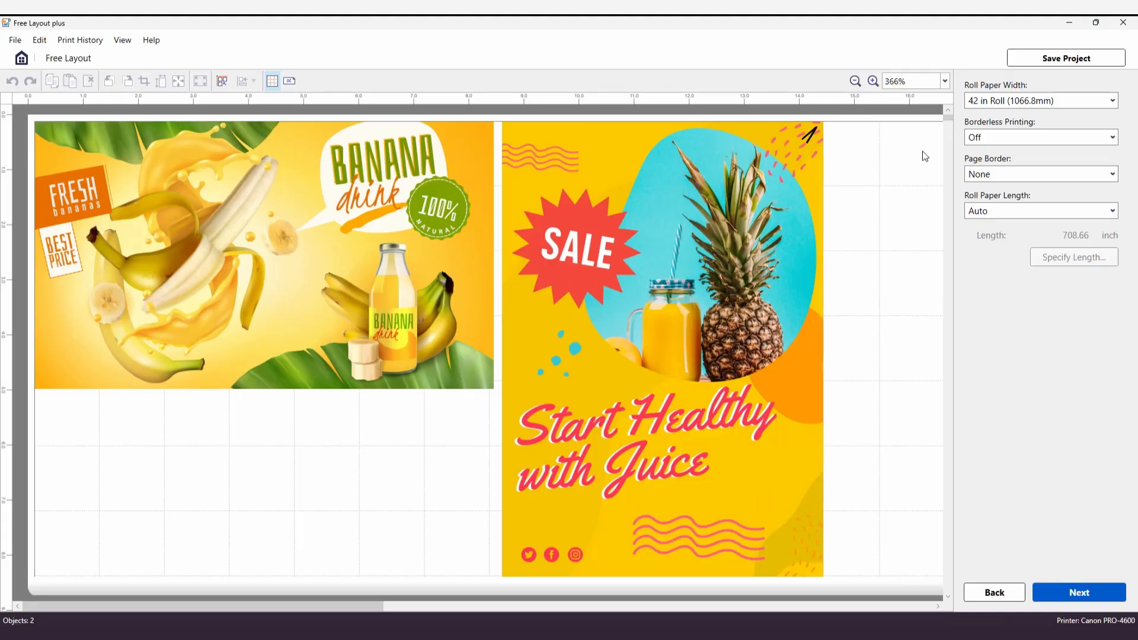
Set the roll paper width to 36 in Roll (914.4mm).
{"action": "left_click", "coordinate": [854, 81]}
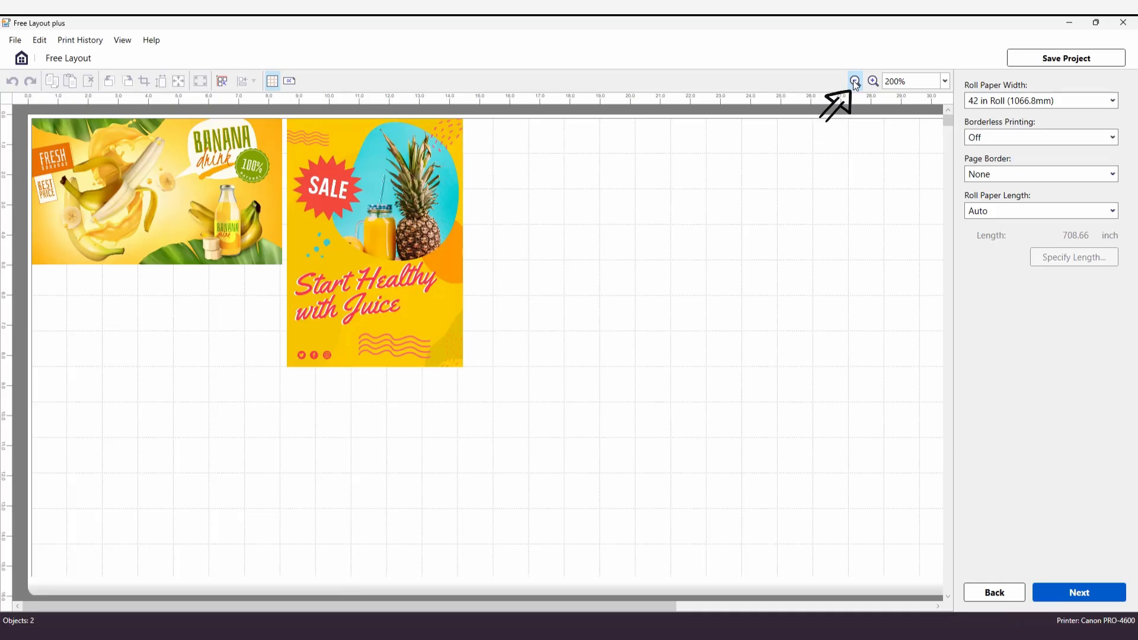
{"action": "left_click", "coordinate": [854, 81]}
{"action": "left_click", "coordinate": [855, 81]}
{"action": "left_click", "coordinate": [972, 102]}
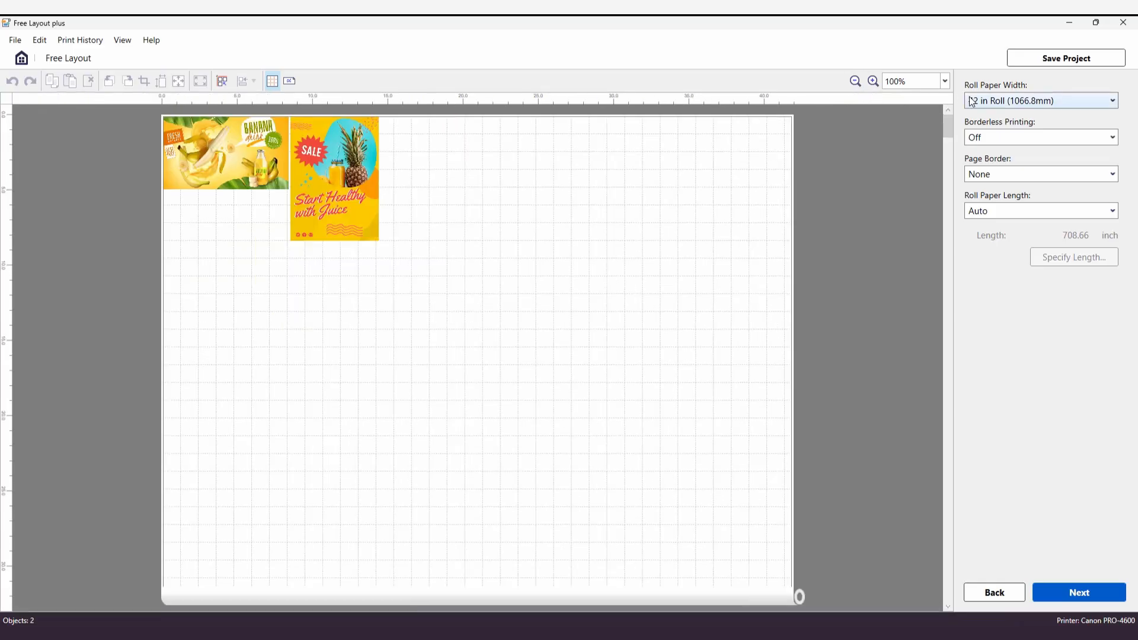
{"action": "scroll", "coordinate": [975, 118], "scroll_direction": "up", "scroll_amount": 1}
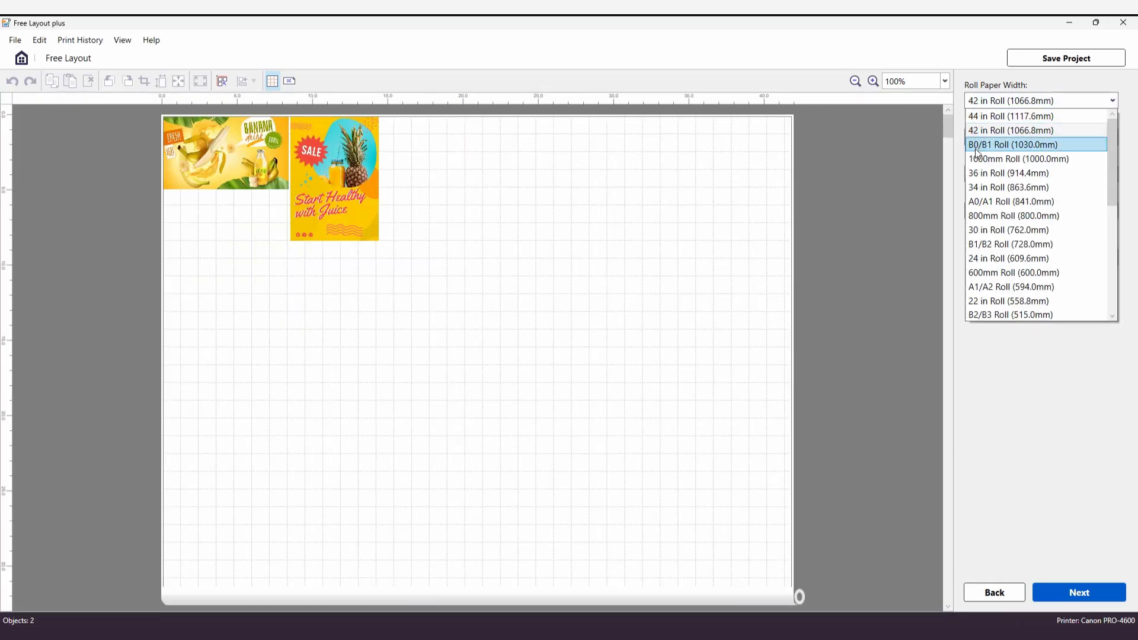
{"action": "left_click", "coordinate": [979, 173]}
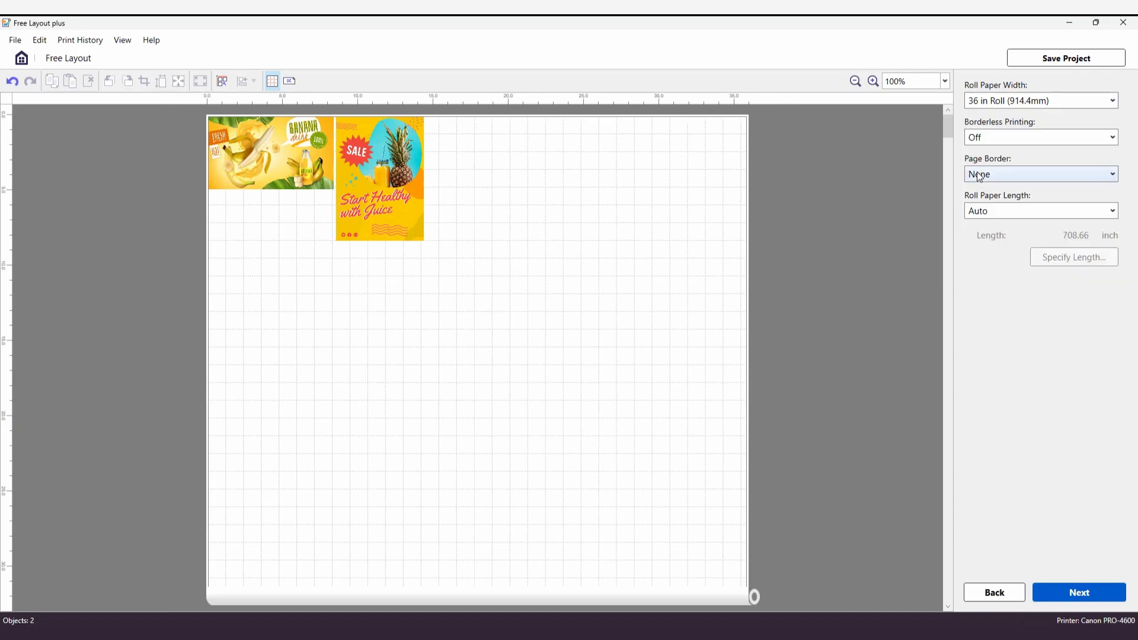
Rotate the pineapple juice poster 90 degrees to the right and auto-arrange the images on the roll.
{"action": "left_click", "coordinate": [384, 187]}
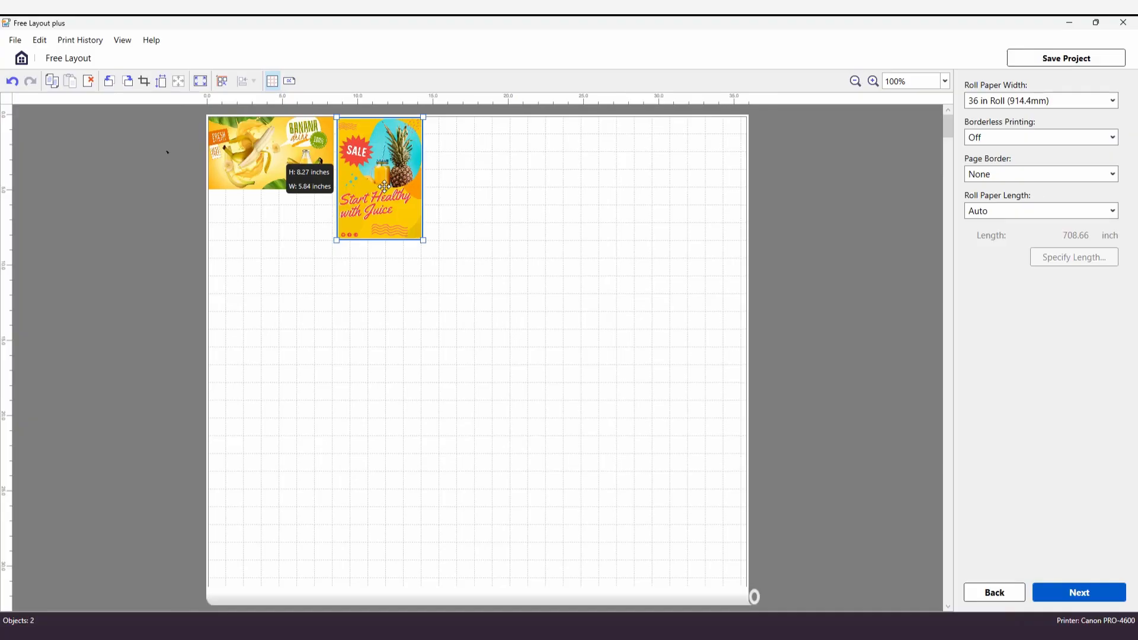
{"action": "left_click", "coordinate": [127, 81]}
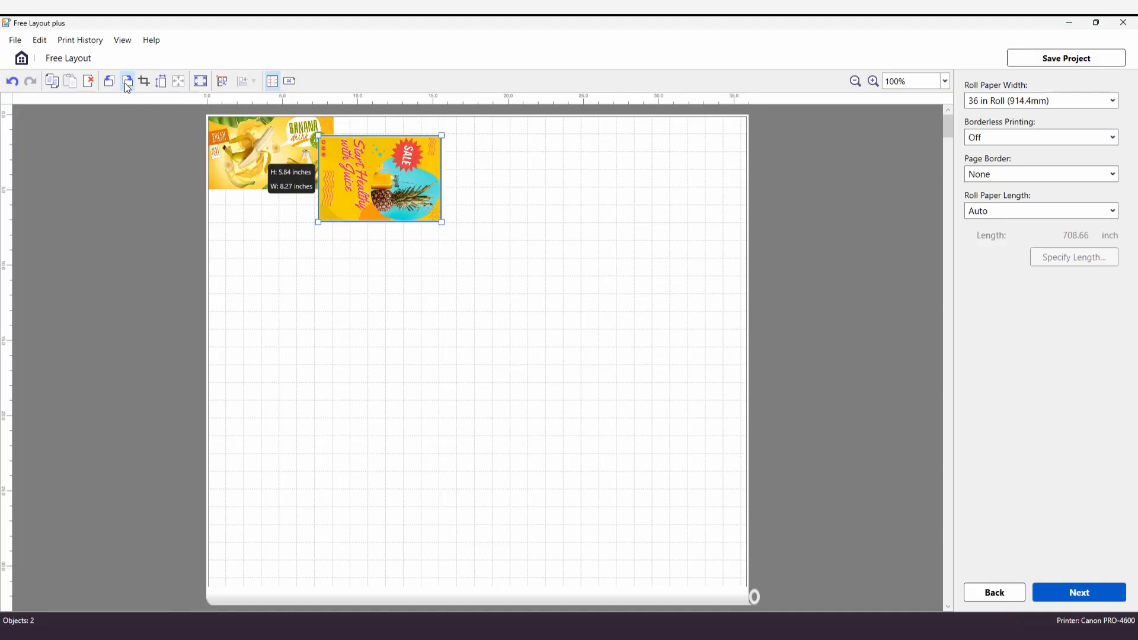
{"action": "left_click", "coordinate": [222, 83]}
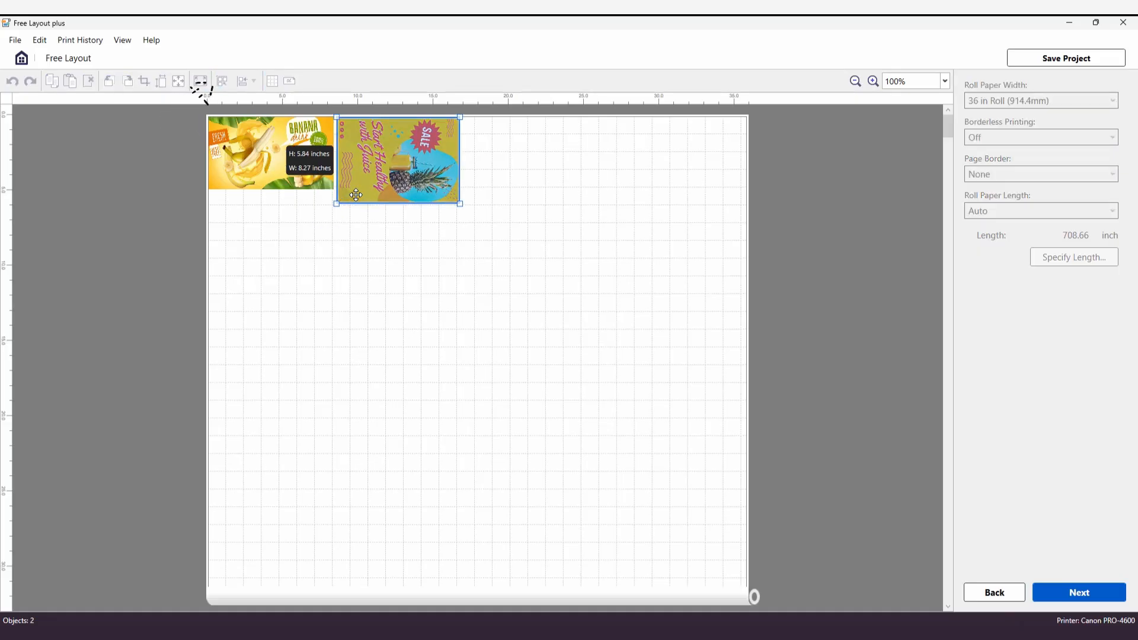
Resize the rotated pineapple poster to a height of 10 inches.
{"action": "right_click", "coordinate": [385, 195]}
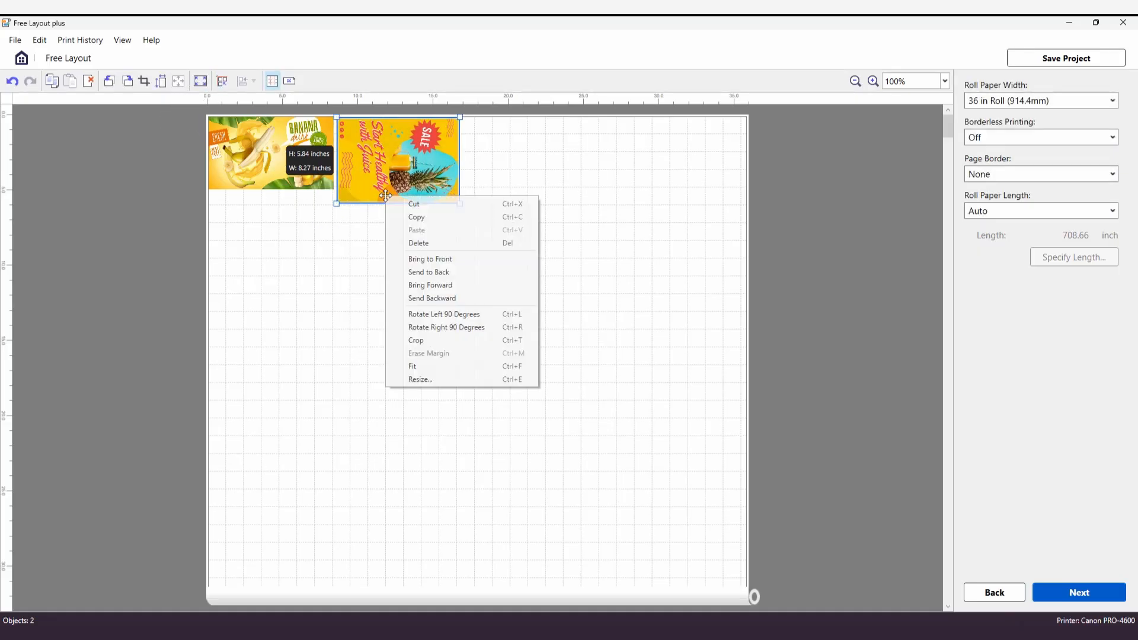
{"action": "left_click", "coordinate": [418, 378]}
{"action": "left_click", "coordinate": [542, 289]}
{"action": "left_click_drag", "start_coordinate": [542, 284], "coordinate": [574, 287]}
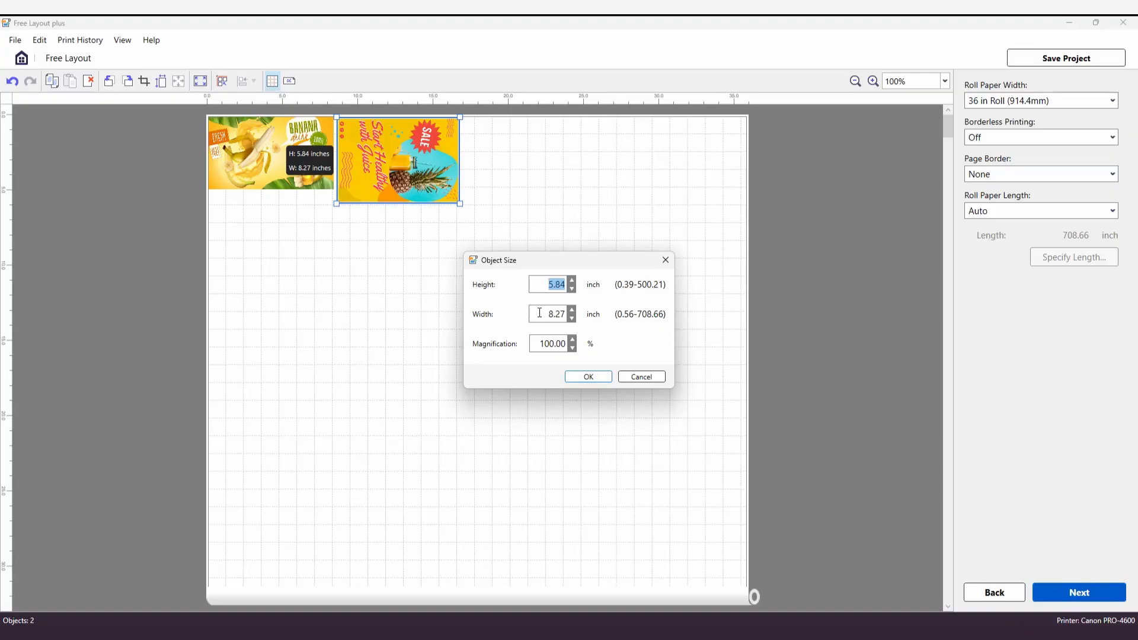
{"action": "type", "text": "10"}
{"action": "key", "text": "Return"}
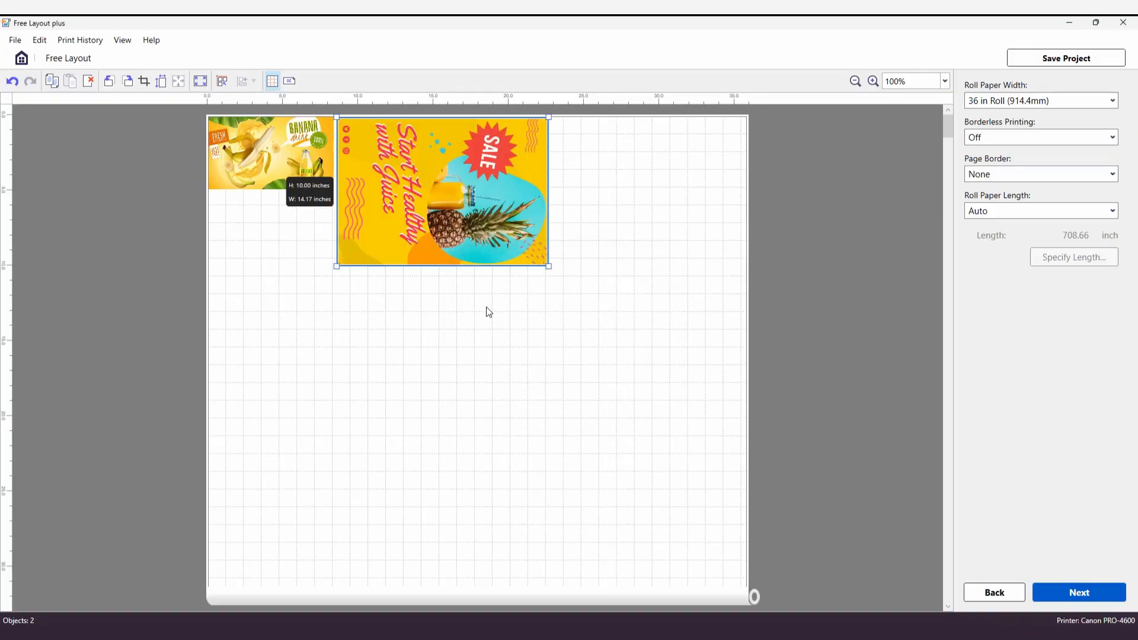
Resize the banana drink image to a height of 10 inches and deselect it.
{"action": "right_click", "coordinate": [307, 205]}
{"action": "left_click", "coordinate": [320, 343]}
{"action": "type", "text": "10"}
{"action": "key", "text": "Return"}
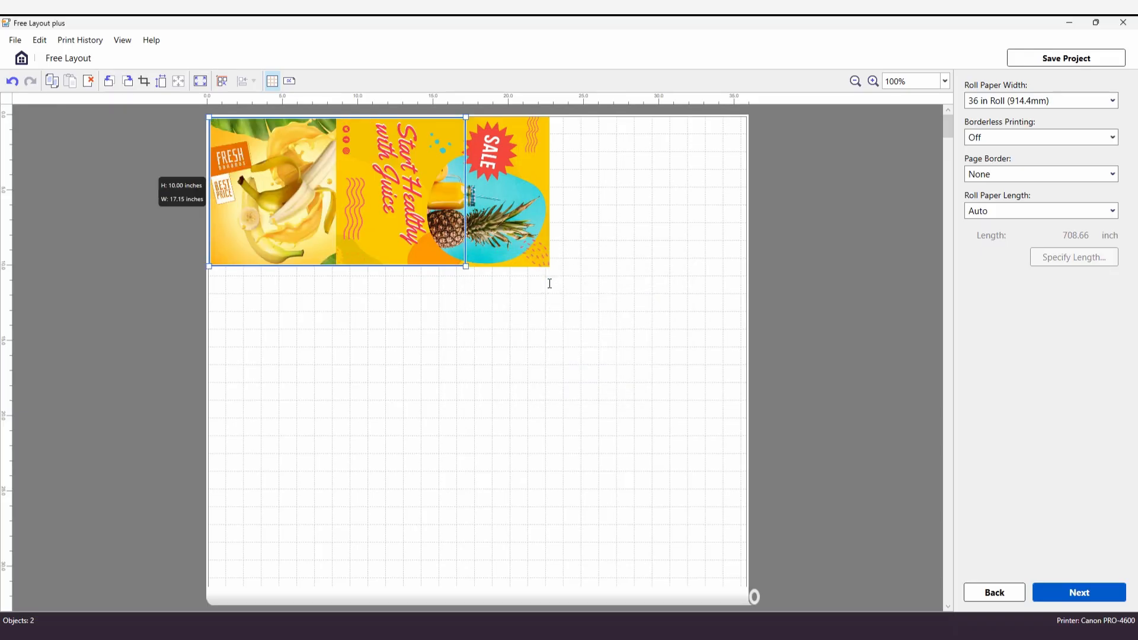
{"action": "left_click", "coordinate": [681, 363]}
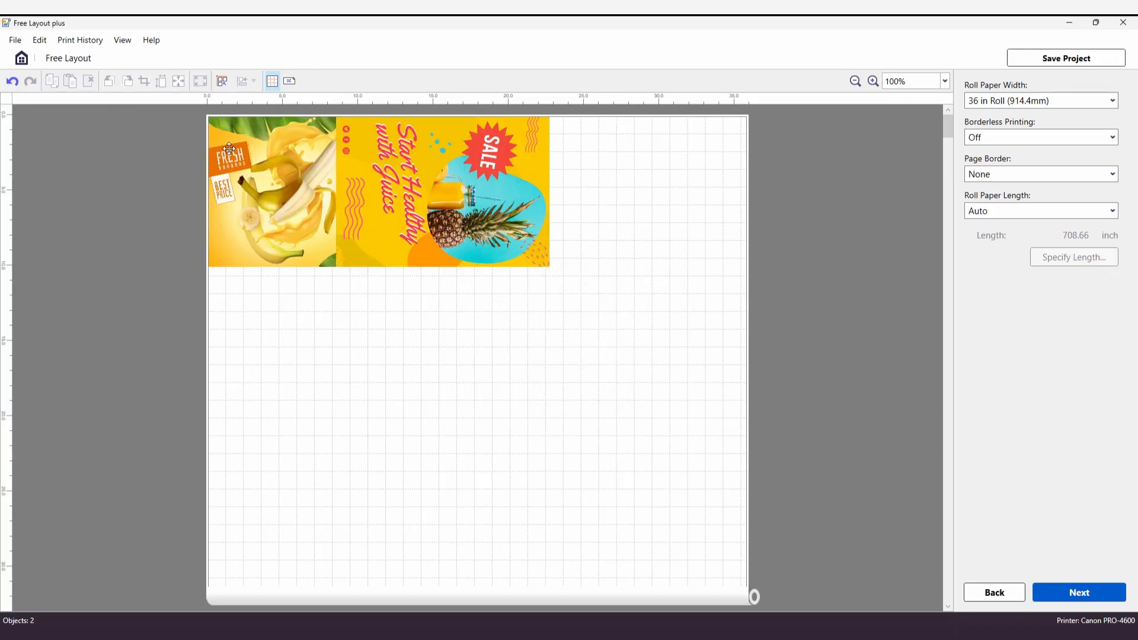
Auto-arrange the images on the roll and paste a copy of the small upright pineapple poster beside the original.
{"action": "left_click", "coordinate": [217, 82]}
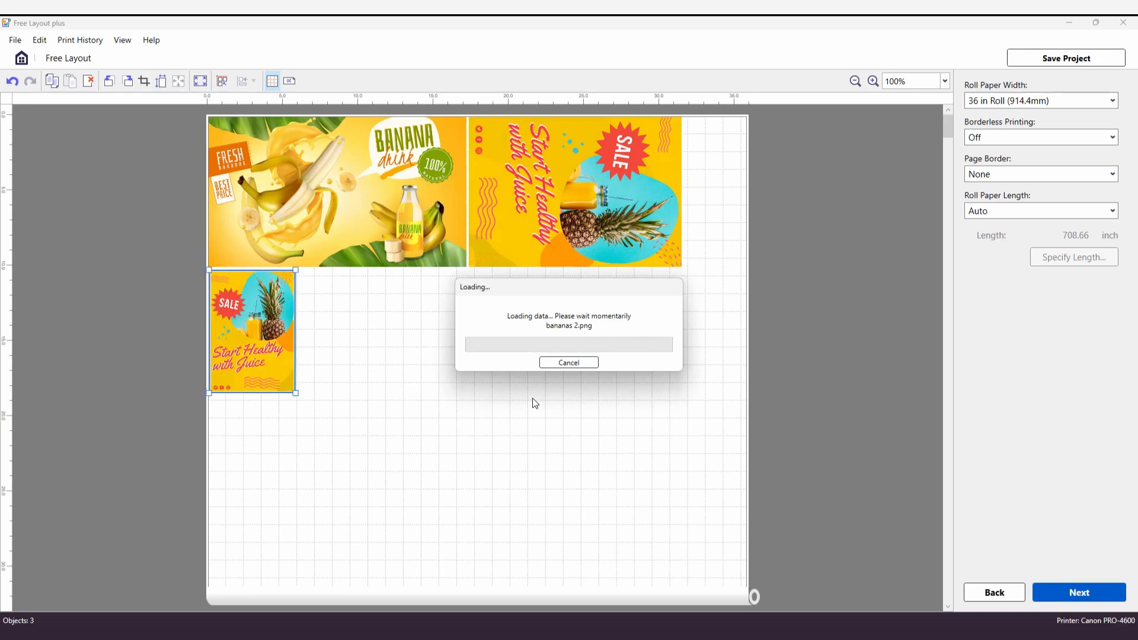
{"action": "right_click", "coordinate": [267, 344]}
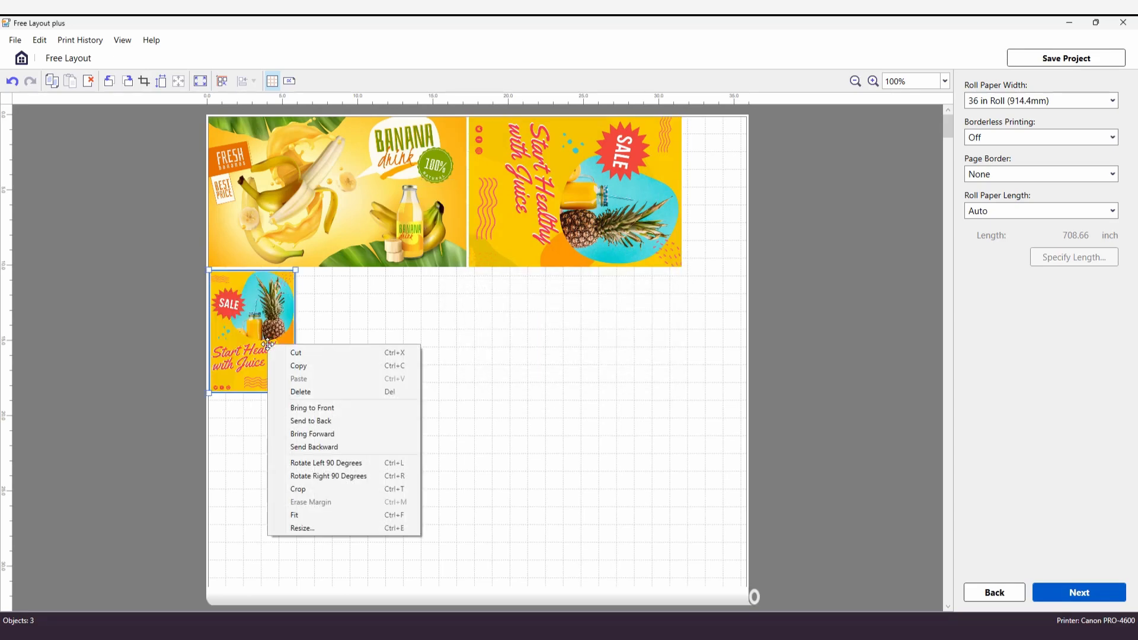
{"action": "left_click", "coordinate": [290, 365]}
{"action": "right_click", "coordinate": [338, 355]}
{"action": "left_click", "coordinate": [355, 360]}
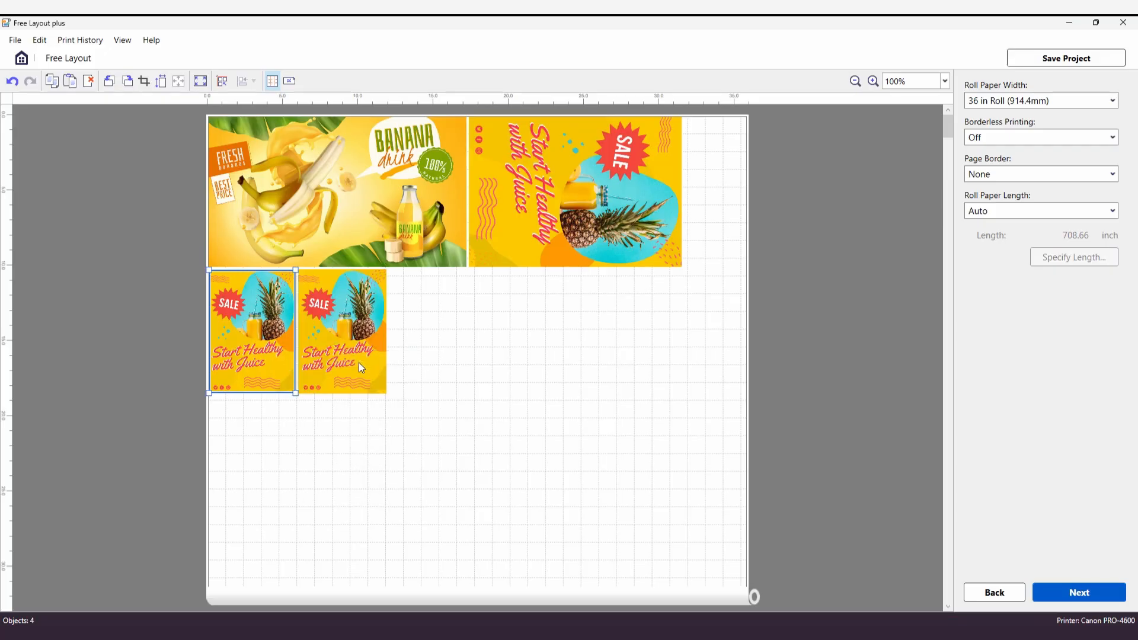
Paste further copies of the small pineapple poster along the same row.
{"action": "key", "text": "ctrl+v"}
{"action": "key", "text": "ctrl+v"}
{"action": "key", "text": "ctrl+v"}
{"action": "key", "text": "ctrl+v"}
{"action": "key", "text": "ctrl+v"}
{"action": "key", "text": "ctrl+v"}
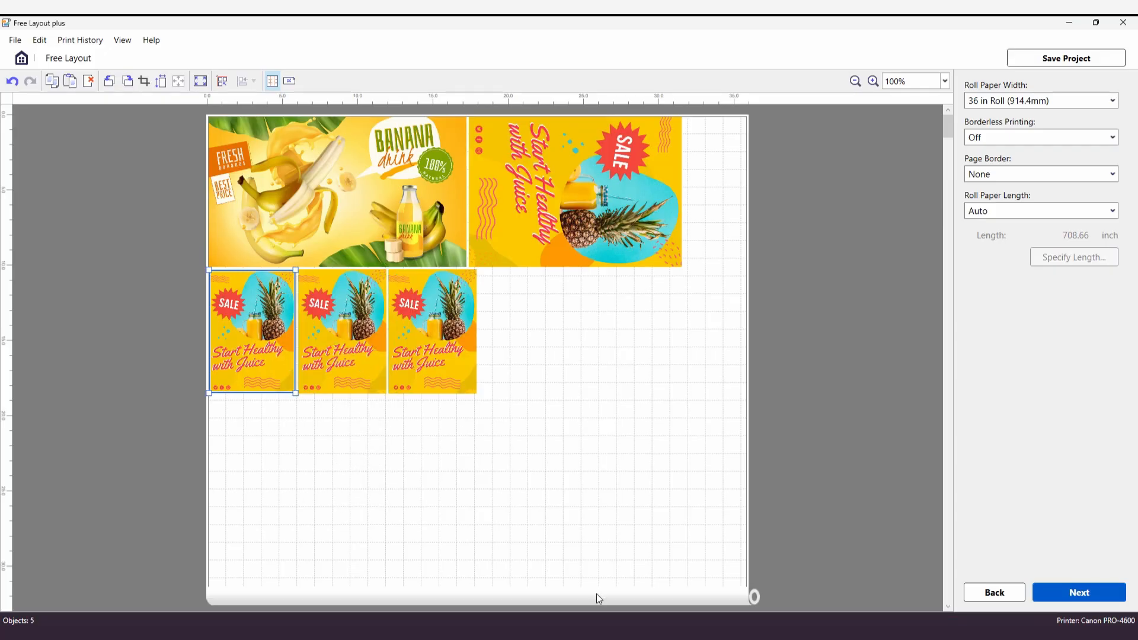
{"action": "key", "text": "ctrl+v"}
{"action": "key", "text": "ctrl+v"}
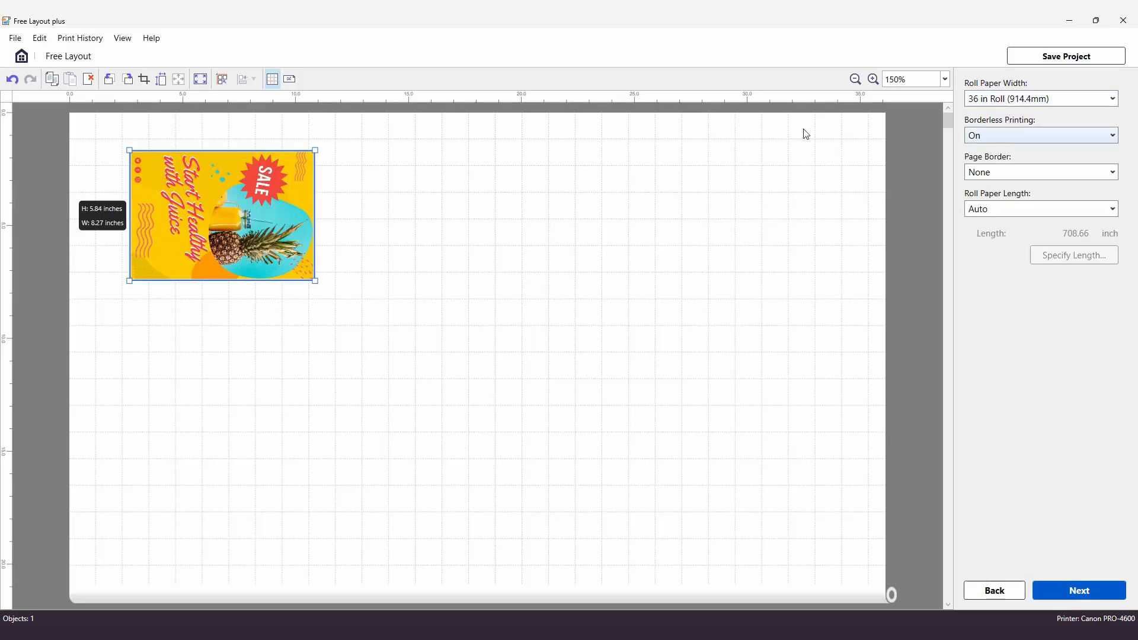
Resize the rotated pineapple poster to a width of 36.25 inches and auto-arrange it on the roll.
{"action": "right_click", "coordinate": [261, 198]}
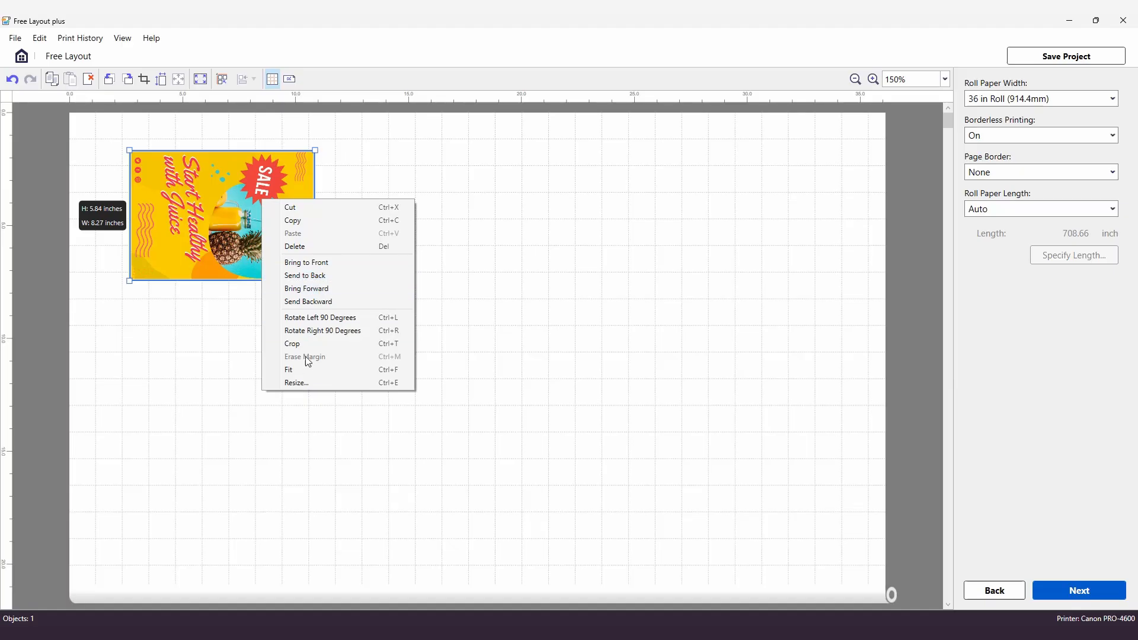
{"action": "left_click", "coordinate": [303, 386]}
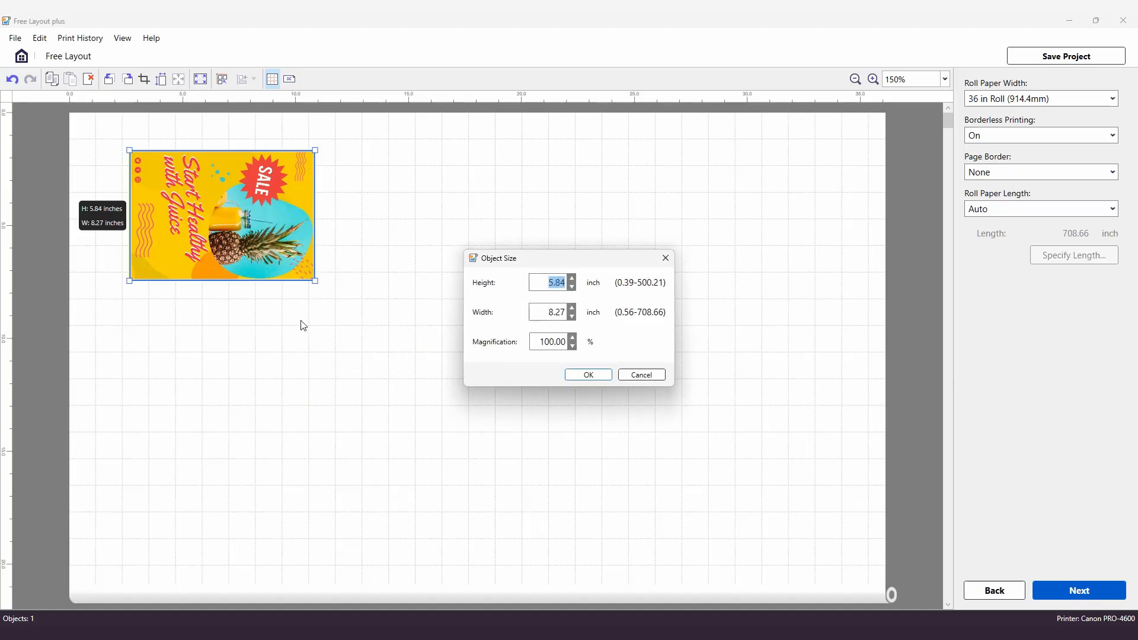
{"action": "double_click", "coordinate": [544, 313]}
{"action": "type", "text": "36"}
{"action": "key", "text": "Return"}
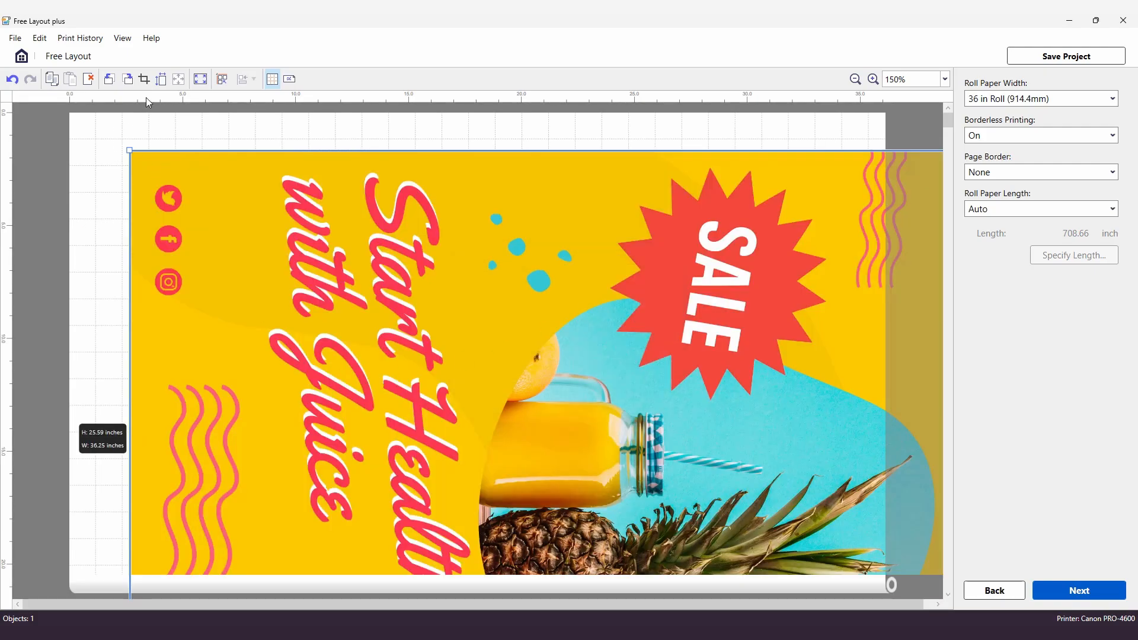
{"action": "left_click", "coordinate": [222, 81]}
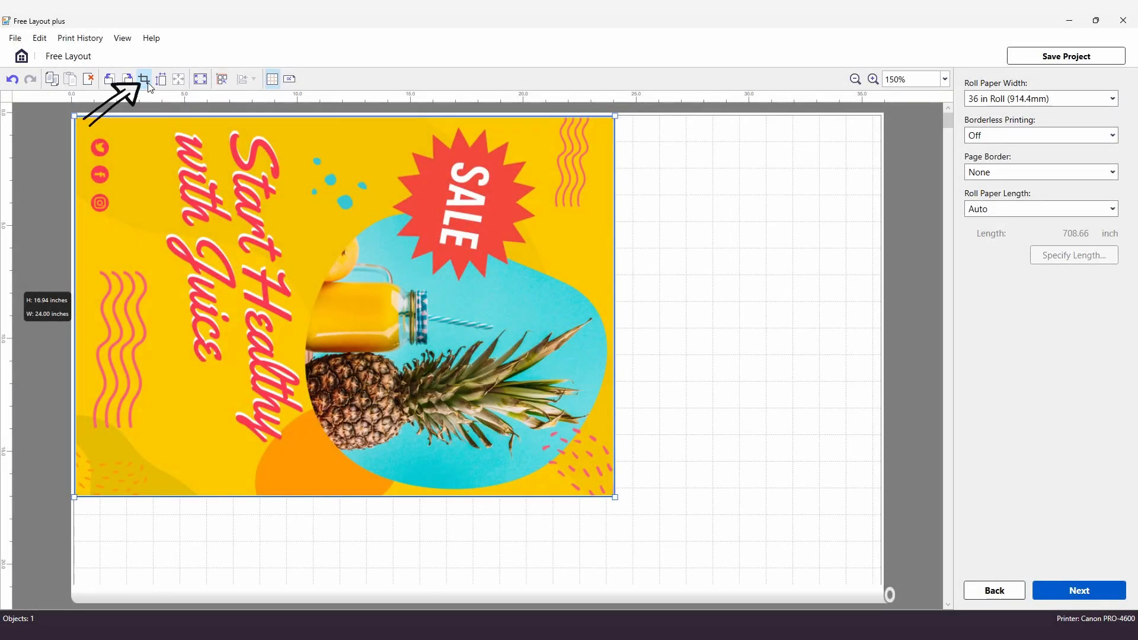
Crop the poster slightly along its left, top and bottom edges, to a width of about 23.5 inches.
{"action": "left_click", "coordinate": [144, 79]}
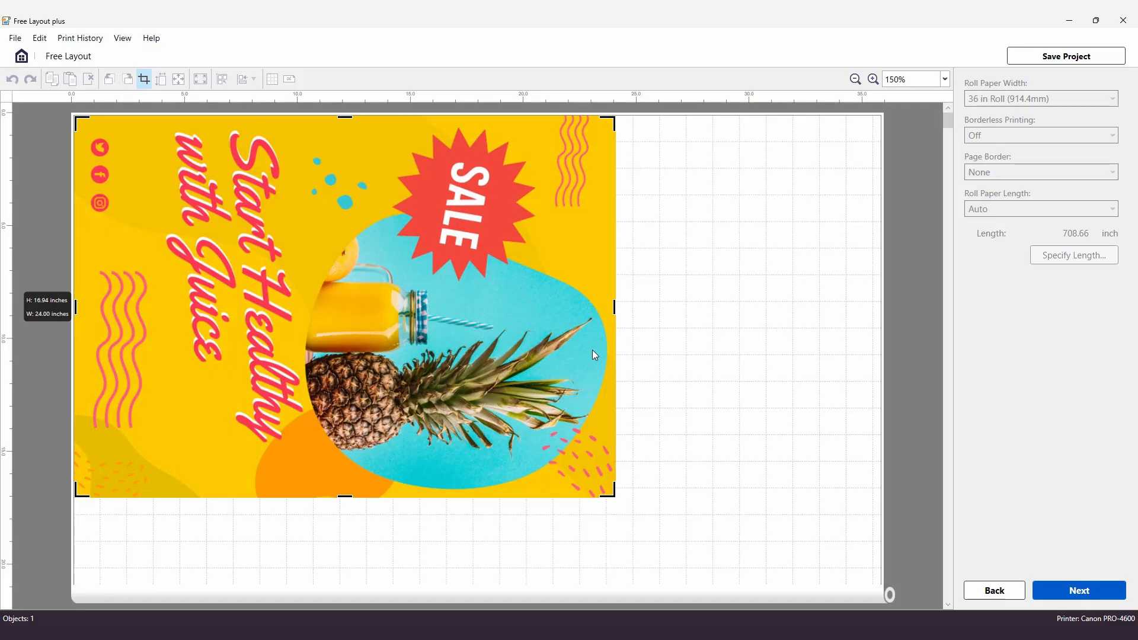
{"action": "left_click_drag", "start_coordinate": [75, 307], "coordinate": [87, 306]}
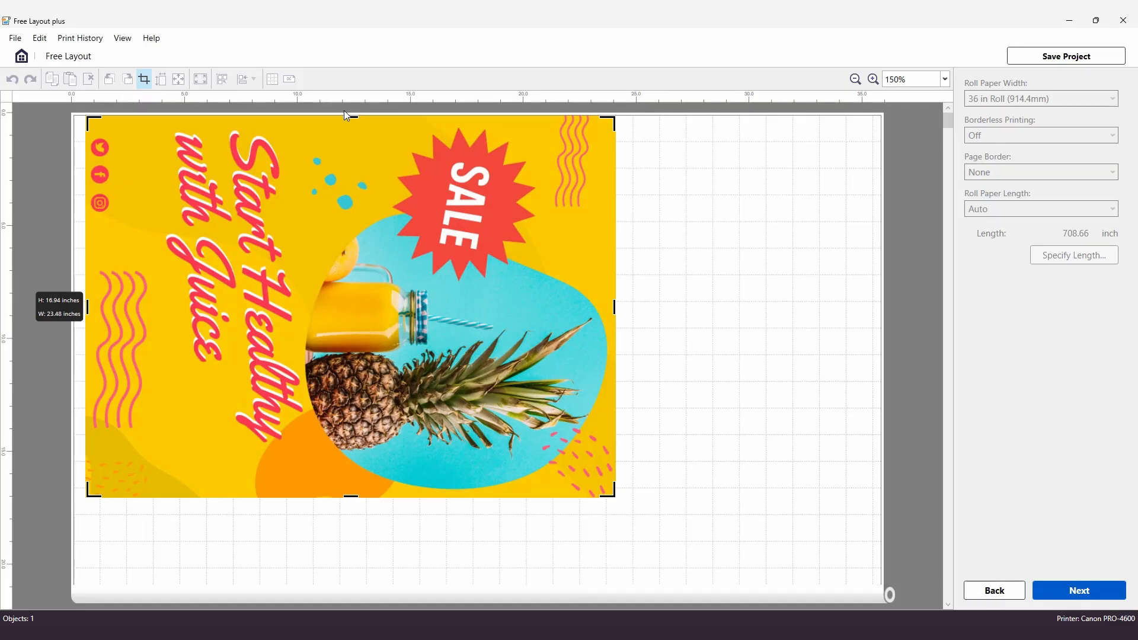
{"action": "left_click_drag", "start_coordinate": [350, 117], "coordinate": [349, 127]}
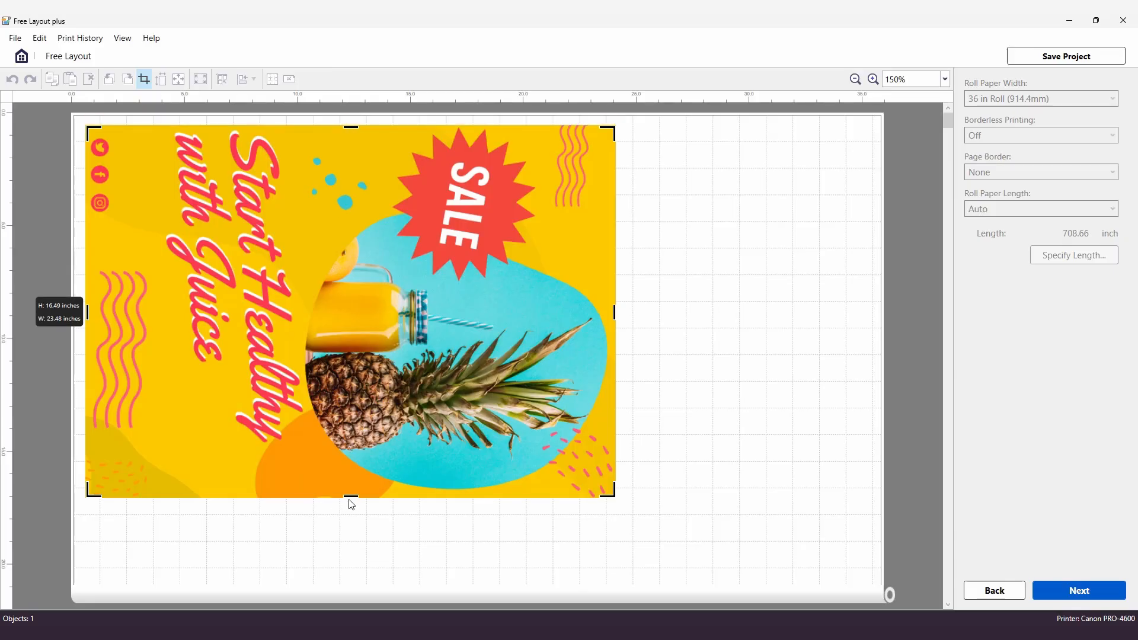
{"action": "left_click_drag", "start_coordinate": [350, 497], "coordinate": [351, 490]}
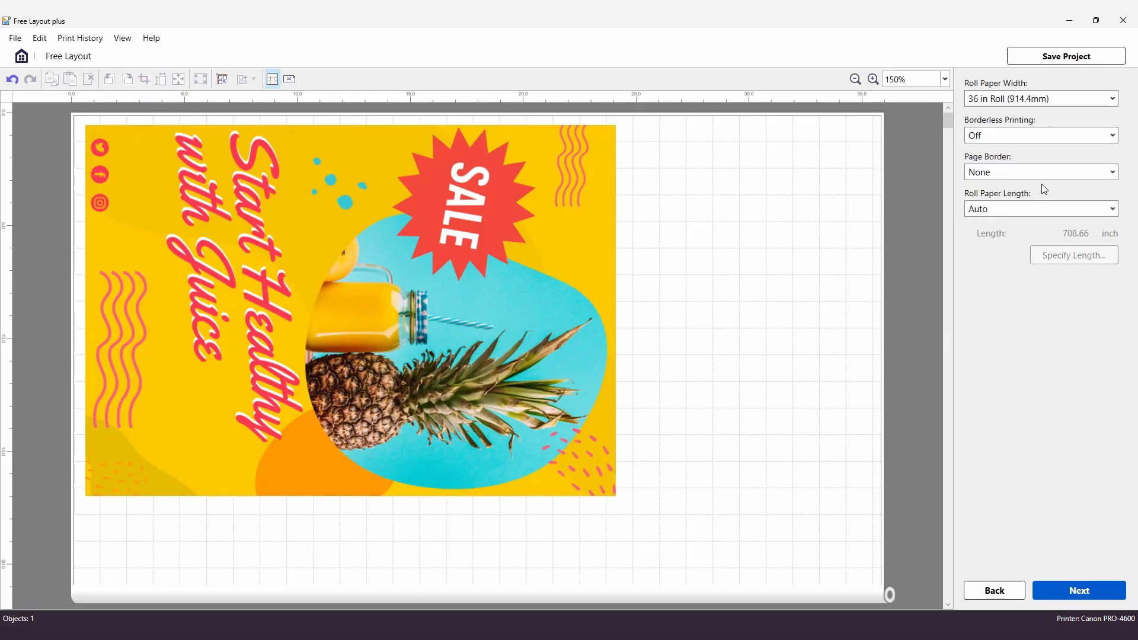
Apply a Full Width (Solid) page border to the poster and replace it with Crop Marks.
{"action": "left_click", "coordinate": [1043, 177]}
{"action": "left_click", "coordinate": [1027, 199]}
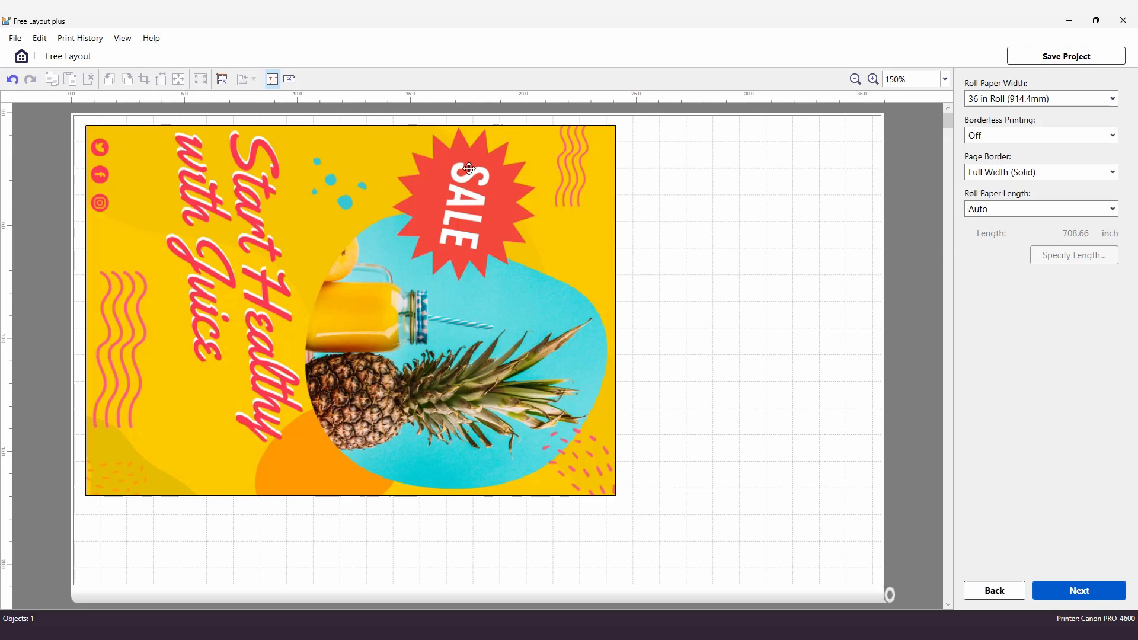
{"action": "left_click", "coordinate": [1029, 173]}
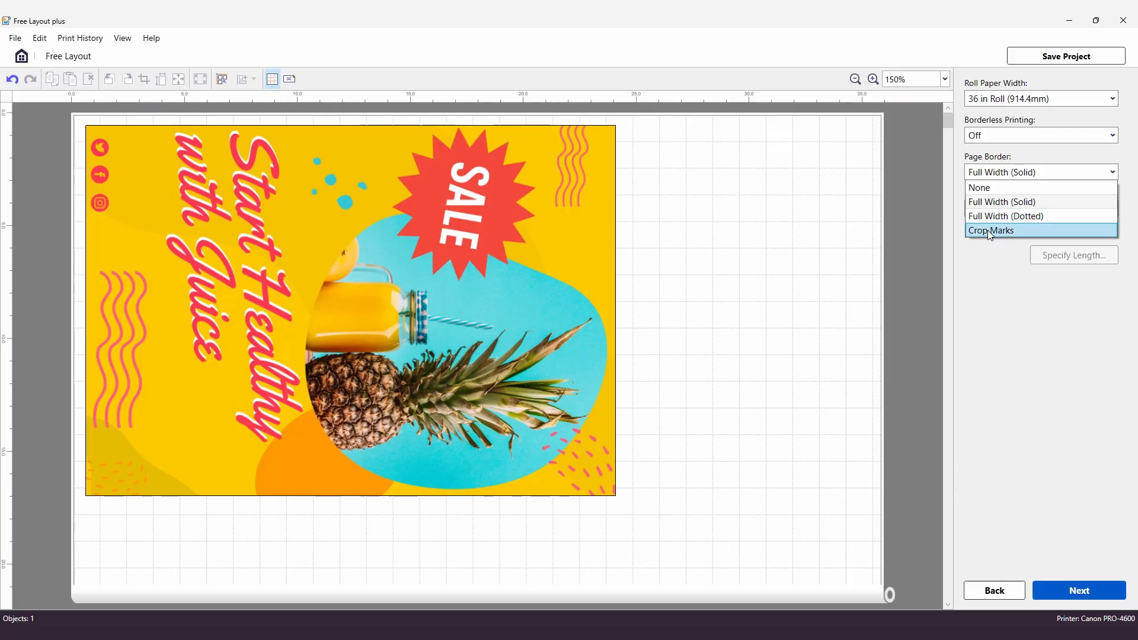
{"action": "left_click", "coordinate": [988, 230]}
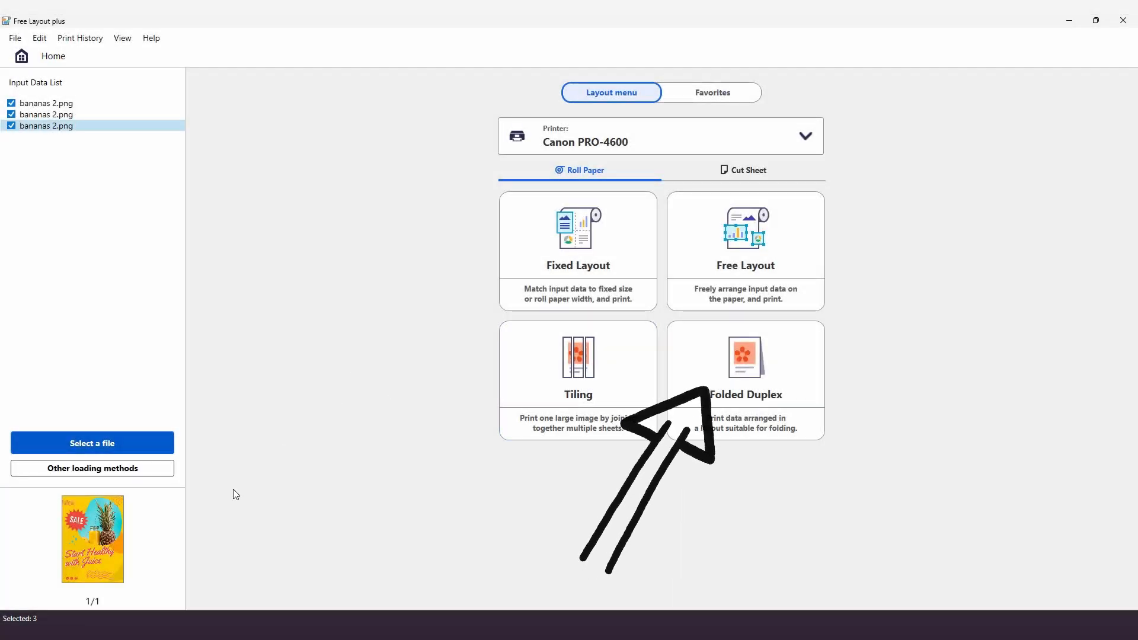
Start a Folded Duplex layout with the first image as the first page and the second image as the second page.
{"action": "left_click", "coordinate": [734, 405]}
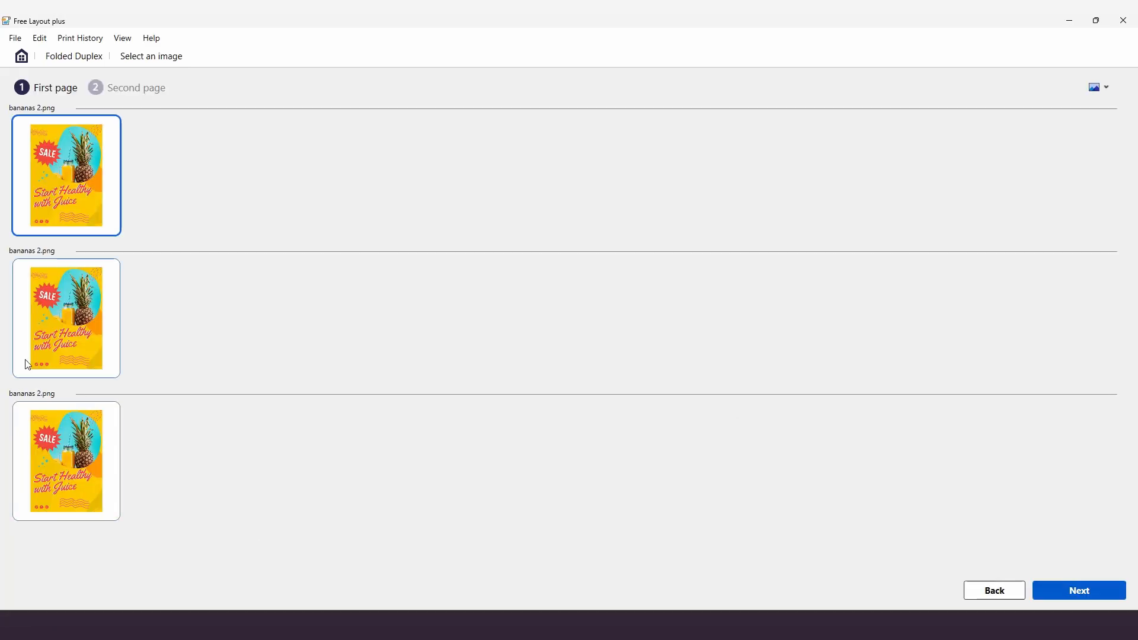
{"action": "left_click", "coordinate": [75, 219]}
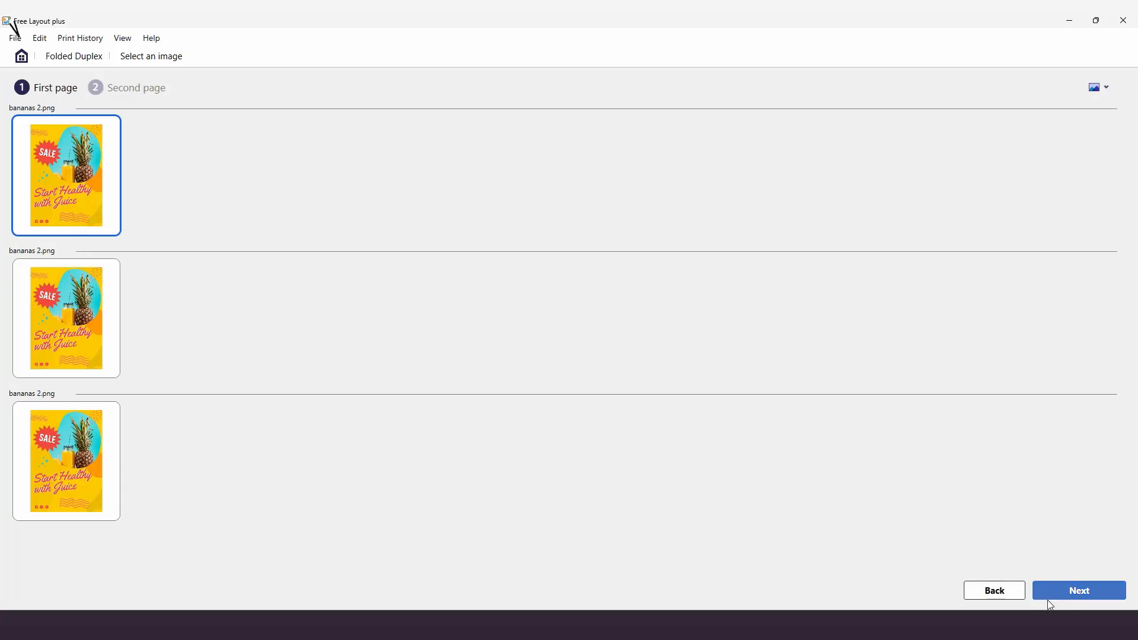
{"action": "left_click", "coordinate": [1066, 592]}
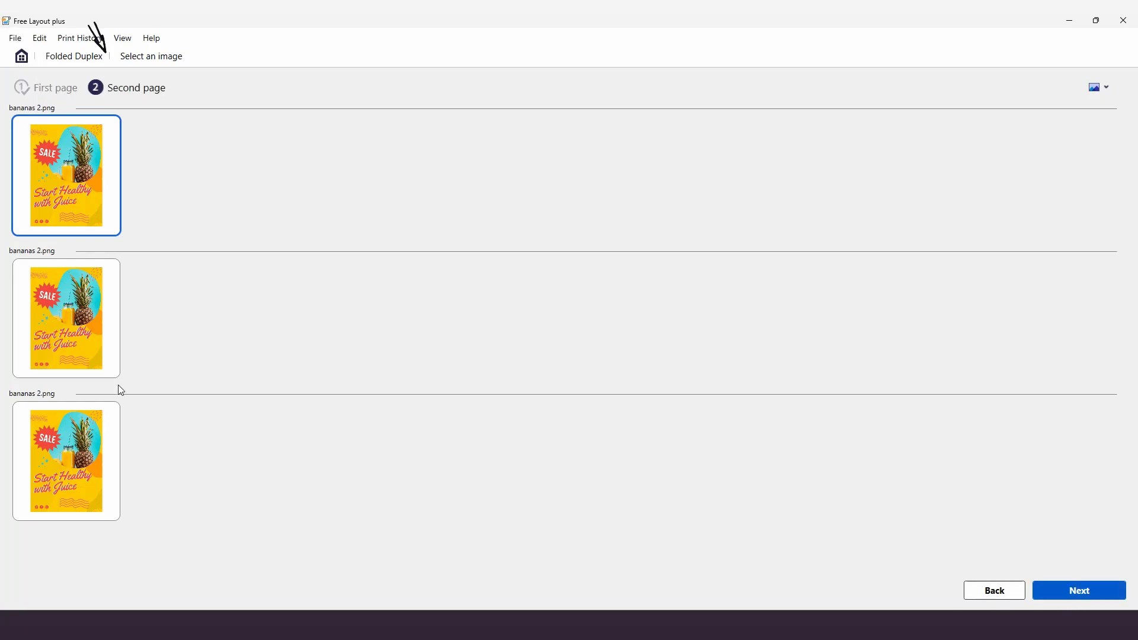
{"action": "left_click", "coordinate": [66, 361]}
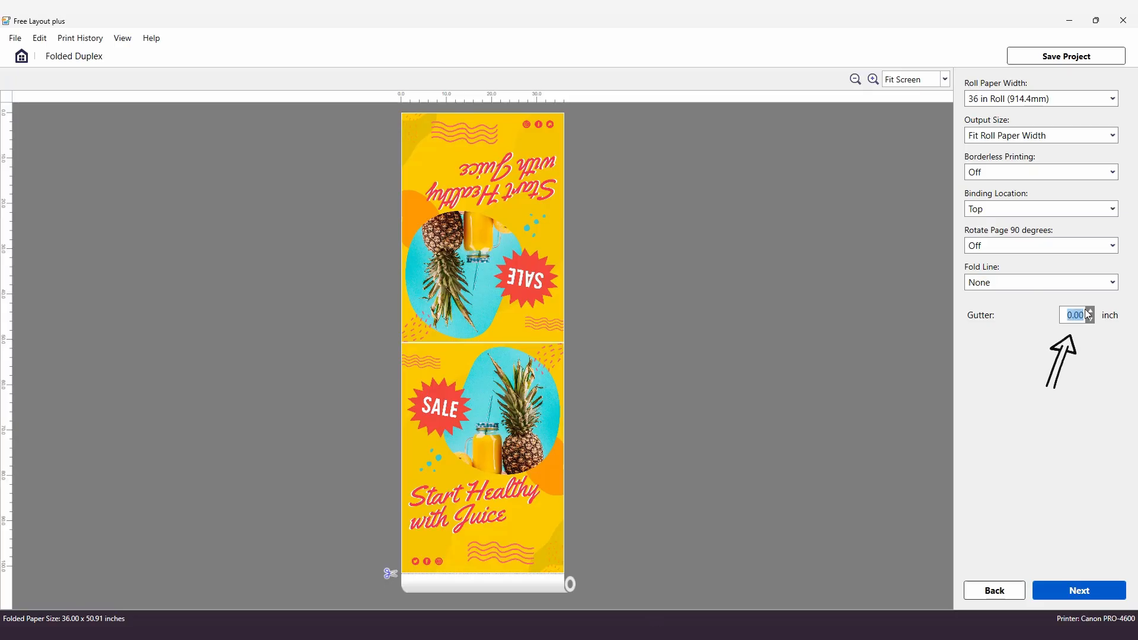
Set the gutter between the two folded pages to 1.97 inches and proceed to the print settings.
{"action": "key", "text": "BackSpace"}
{"action": "type", "text": "3"}
{"action": "left_click", "coordinate": [1020, 268]}
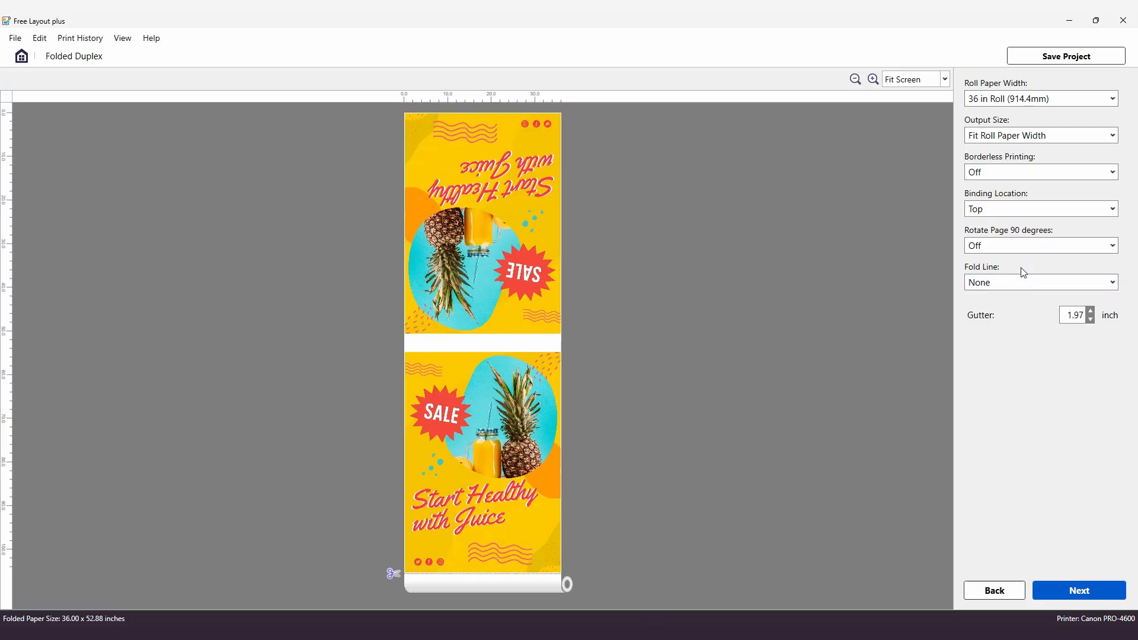
{"action": "left_click", "coordinate": [1069, 591]}
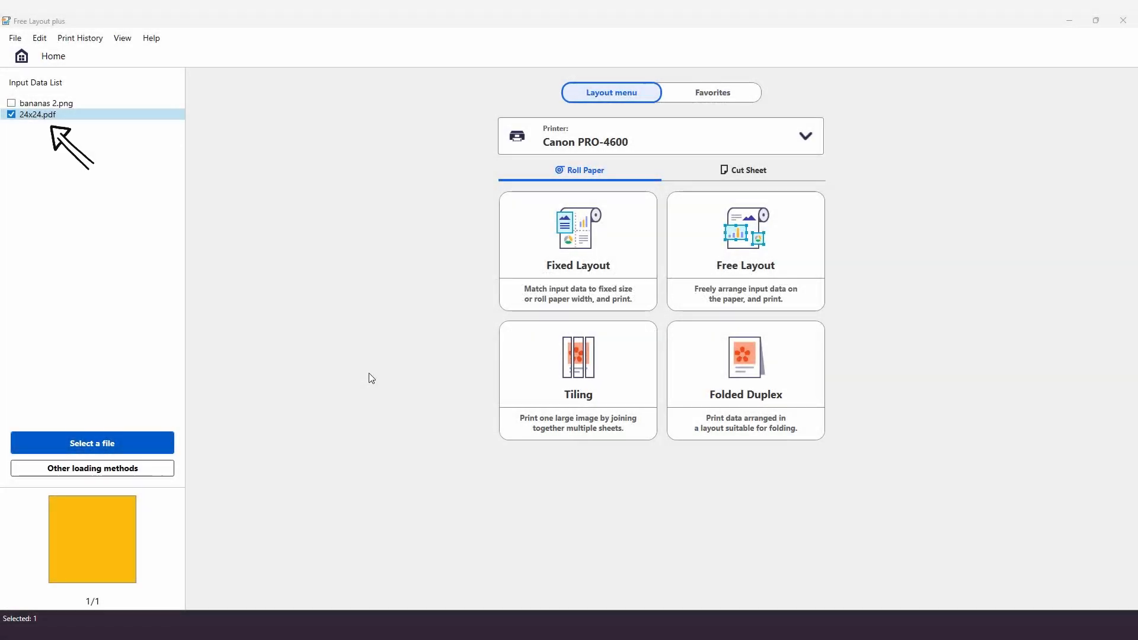
Open 24x24.pdf in the Tiling layout and set the number of divisions to 4 pages.
{"action": "left_click", "coordinate": [572, 368]}
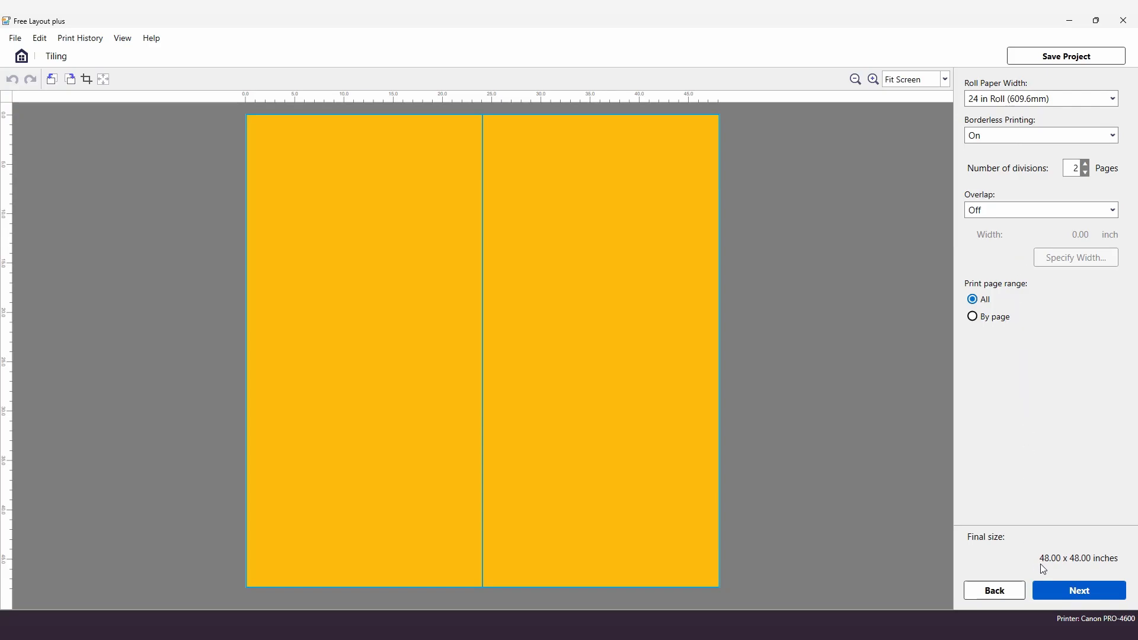
{"action": "left_click", "coordinate": [1085, 164]}
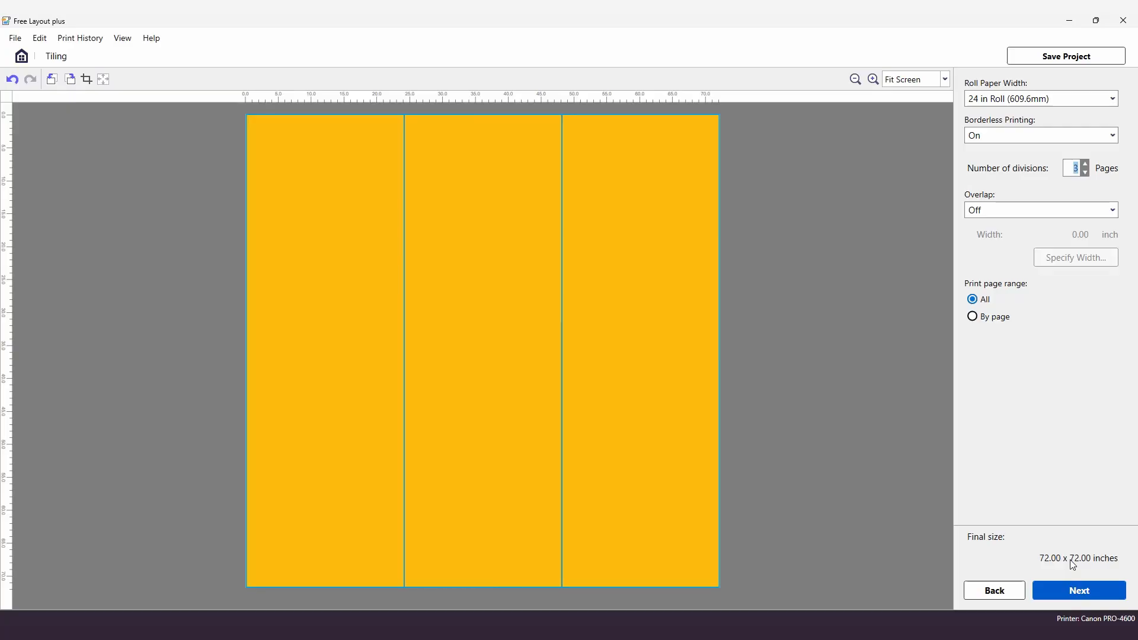
{"action": "left_click", "coordinate": [1085, 164]}
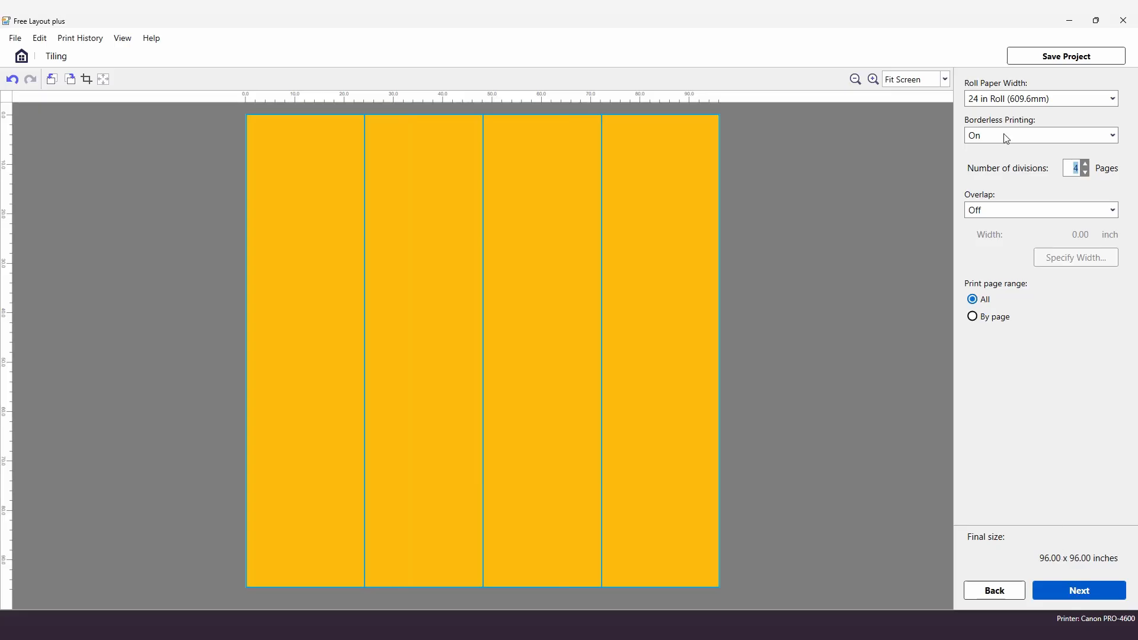
Turn on overlap between the tiles and set its width to 1 inch.
{"action": "left_click", "coordinate": [1000, 215]}
{"action": "left_click", "coordinate": [992, 237]}
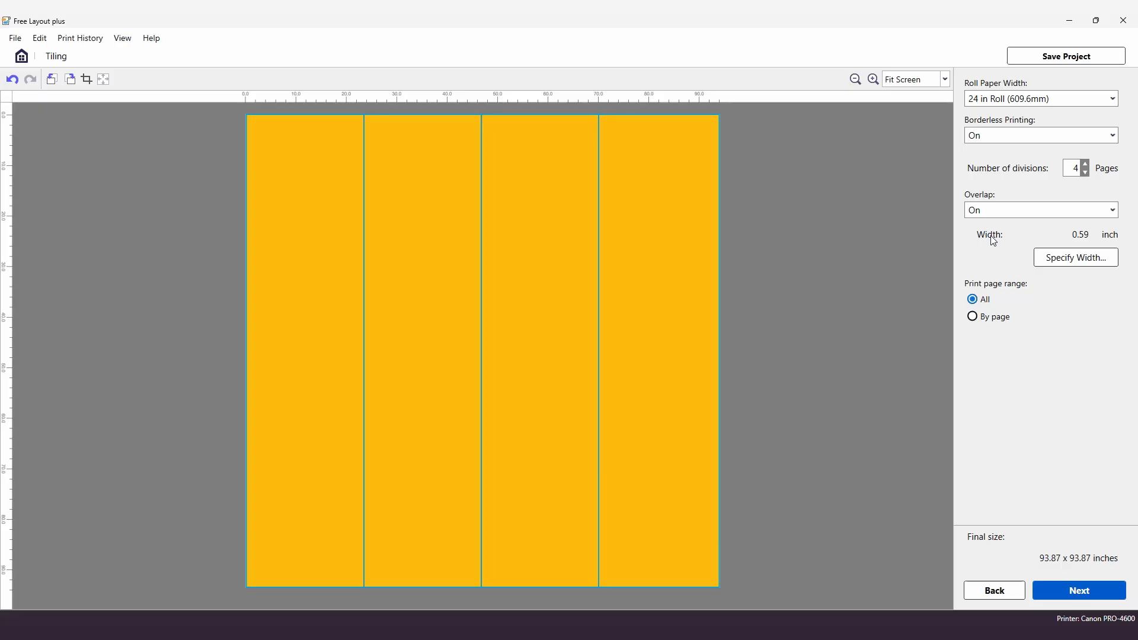
{"action": "left_click", "coordinate": [1046, 260]}
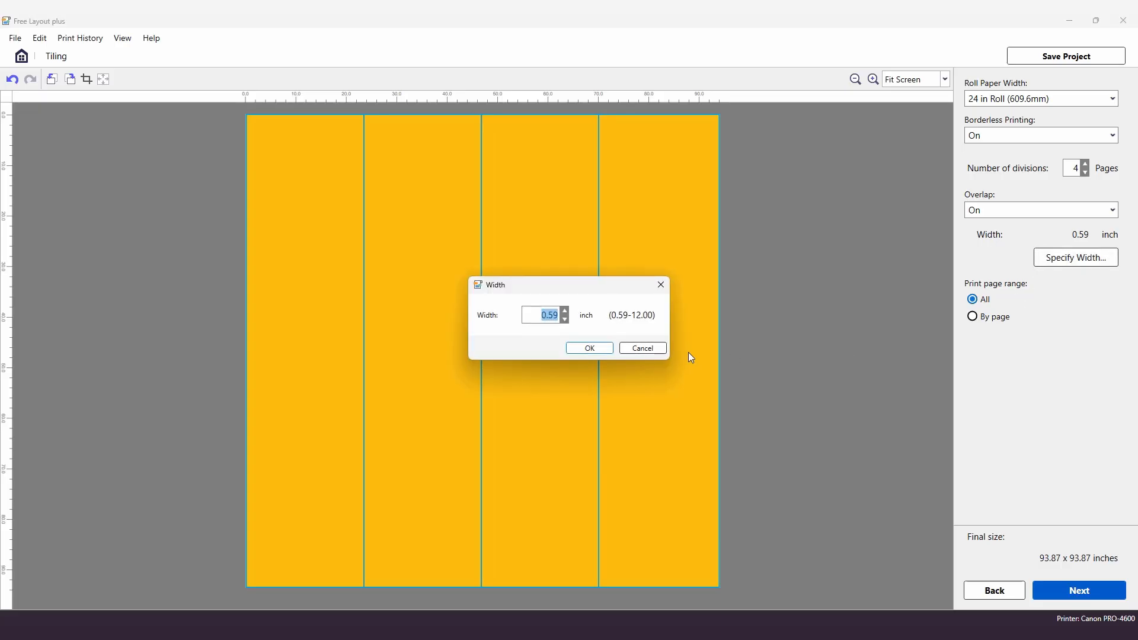
{"action": "type", "text": "1"}
{"action": "left_click", "coordinate": [578, 346]}
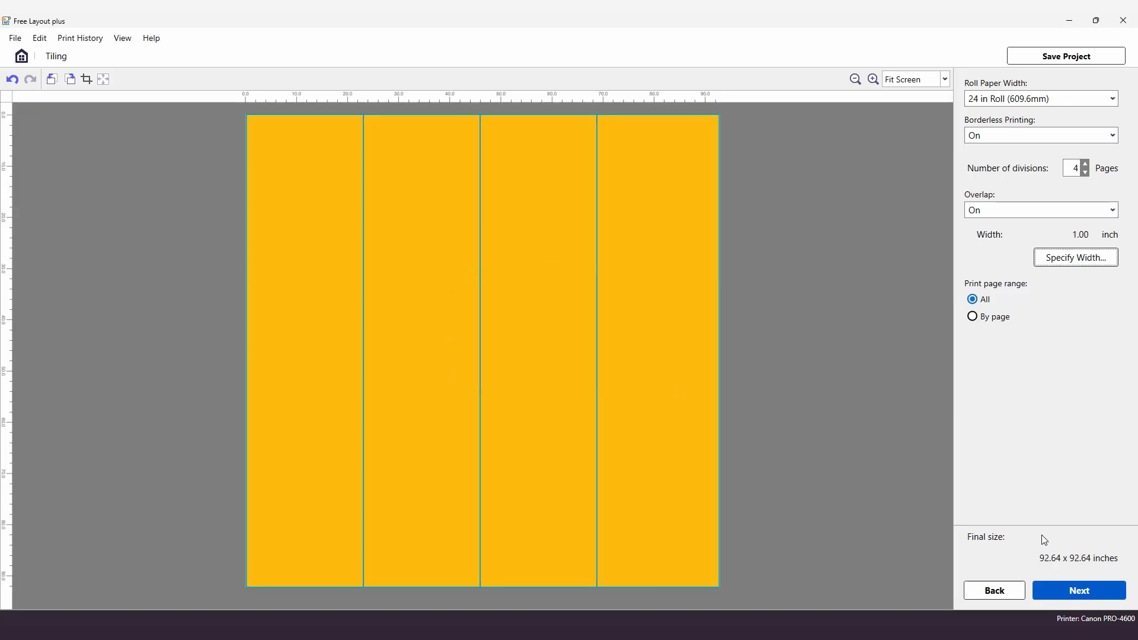
Page through the tile previews in the print settings and return to the tiling layout.
{"action": "left_click", "coordinate": [1043, 595]}
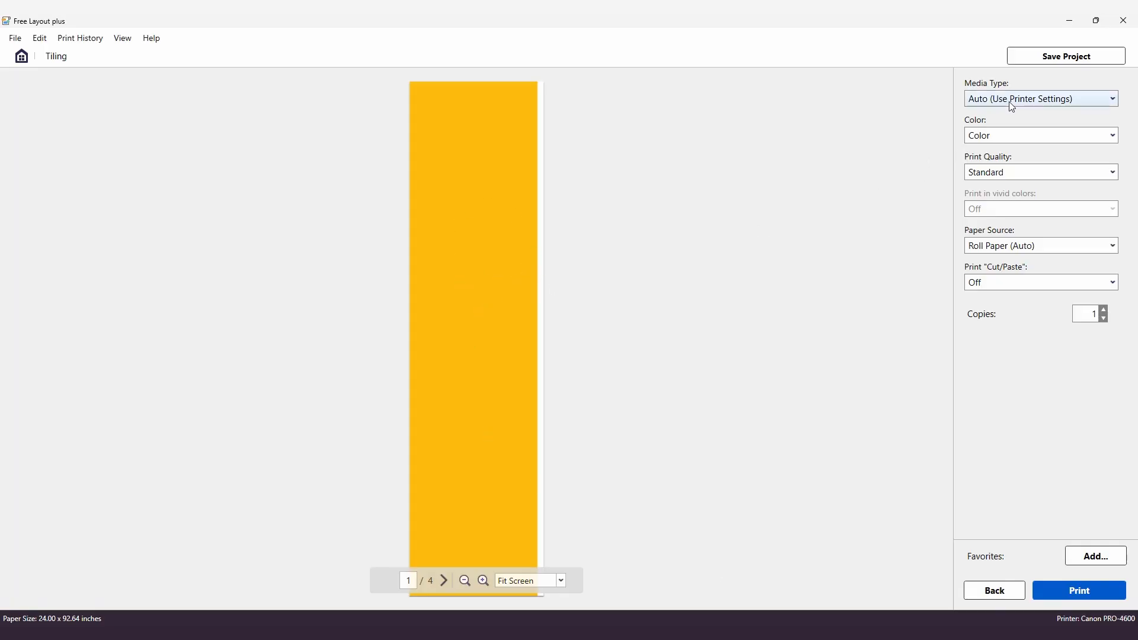
{"action": "left_click", "coordinate": [444, 583]}
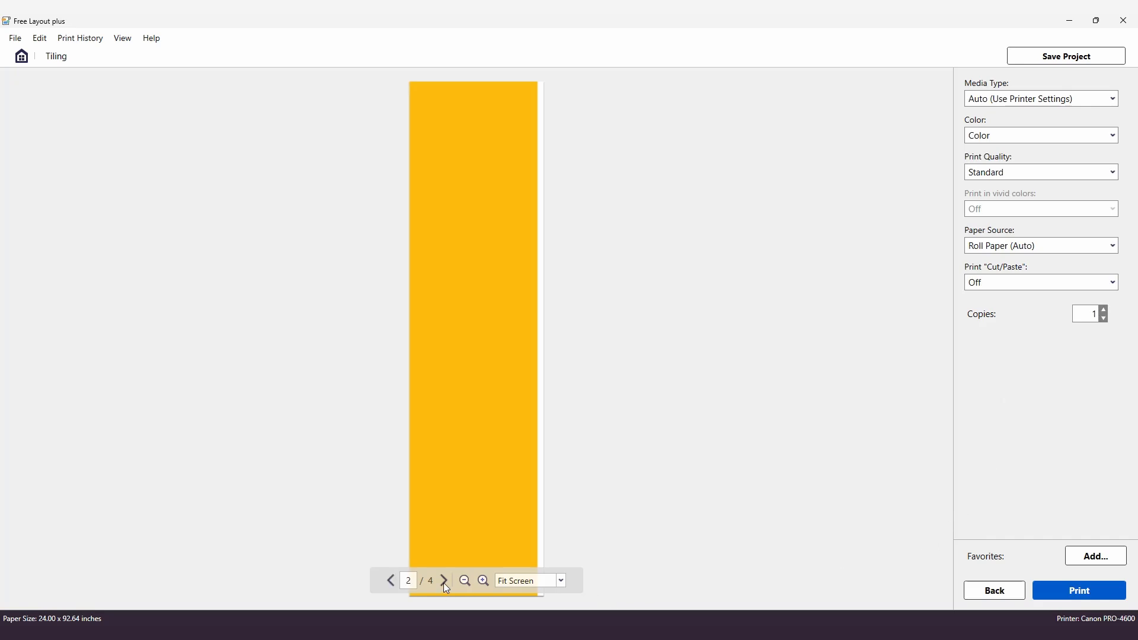
{"action": "left_click", "coordinate": [444, 582]}
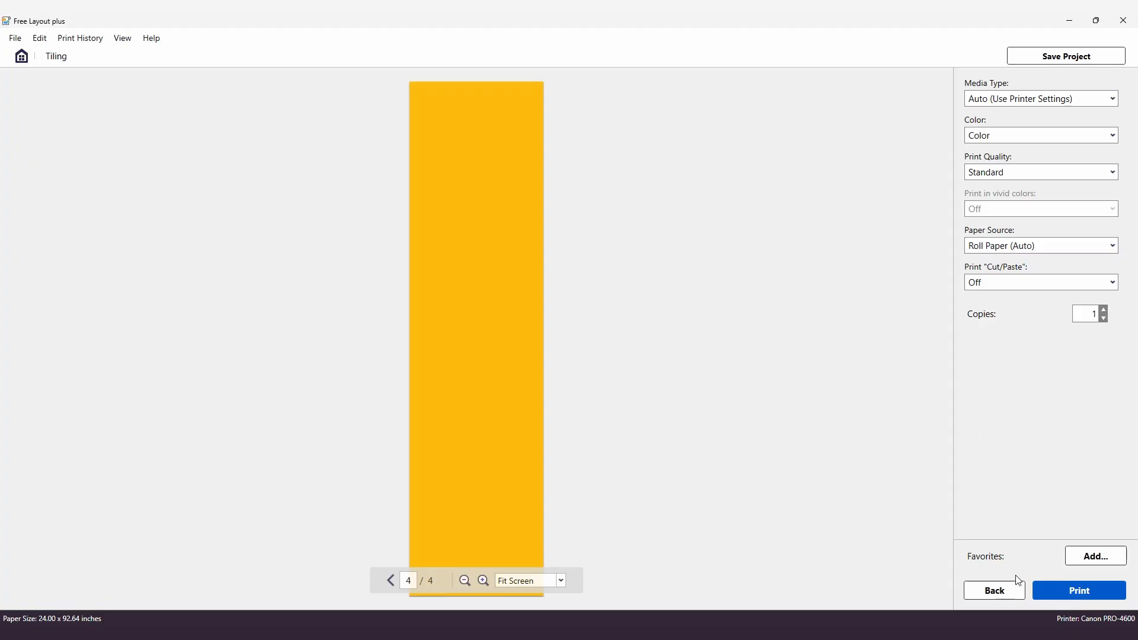
{"action": "left_click", "coordinate": [1004, 595]}
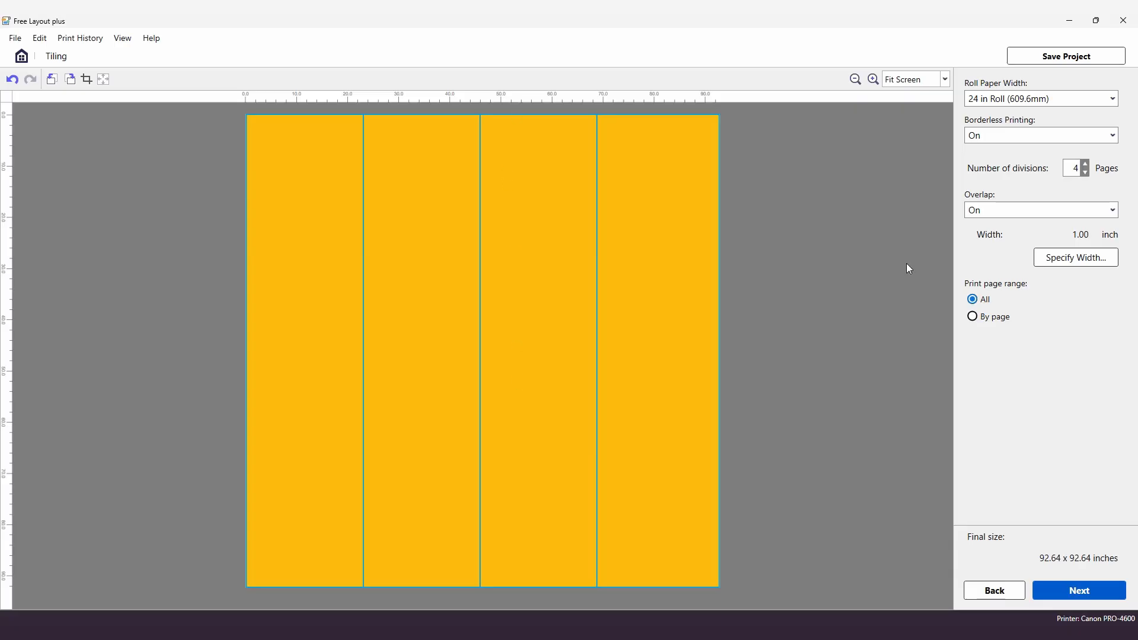
Limit the print page range by page to the two middle tiles and proceed to the print settings.
{"action": "left_click", "coordinate": [997, 317]}
{"action": "left_click", "coordinate": [548, 298]}
{"action": "left_click", "coordinate": [437, 302]}
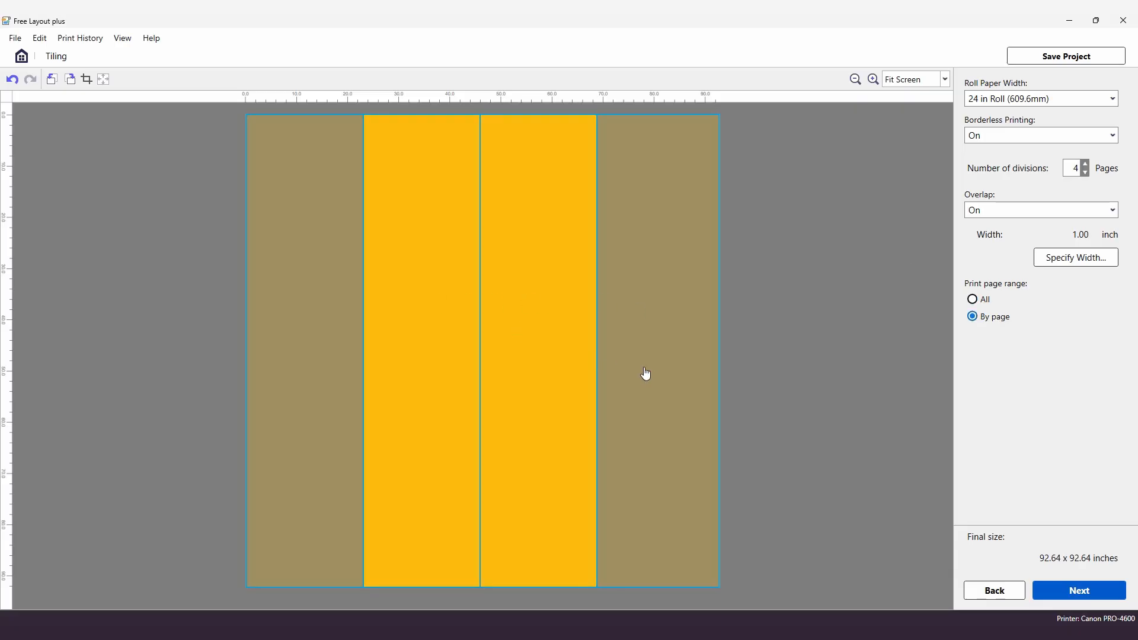
{"action": "left_click", "coordinate": [1078, 590]}
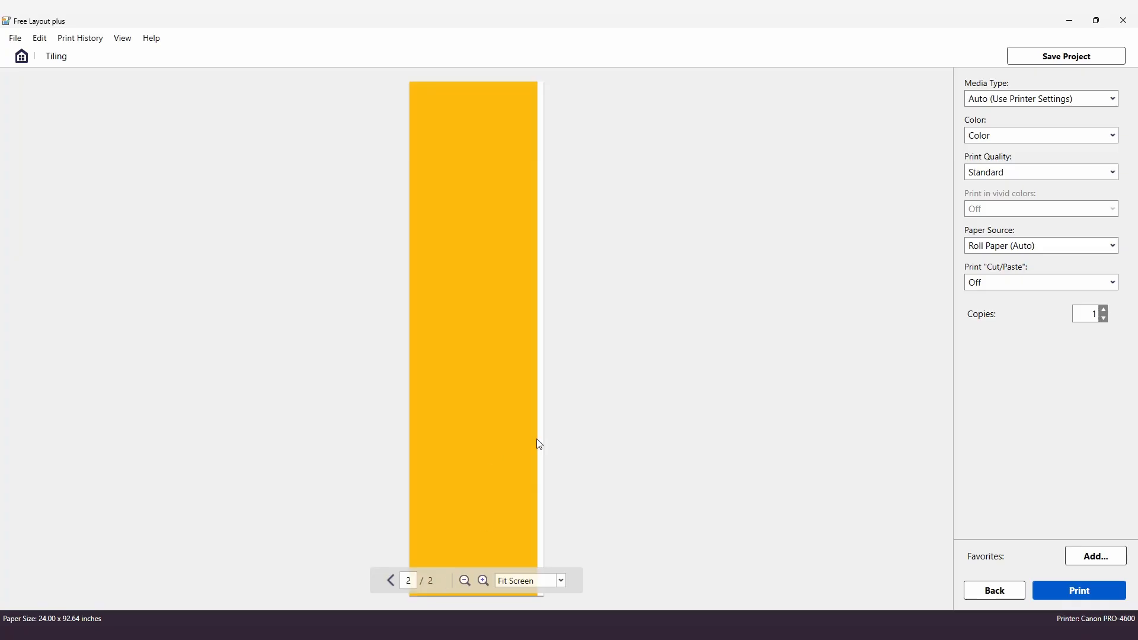